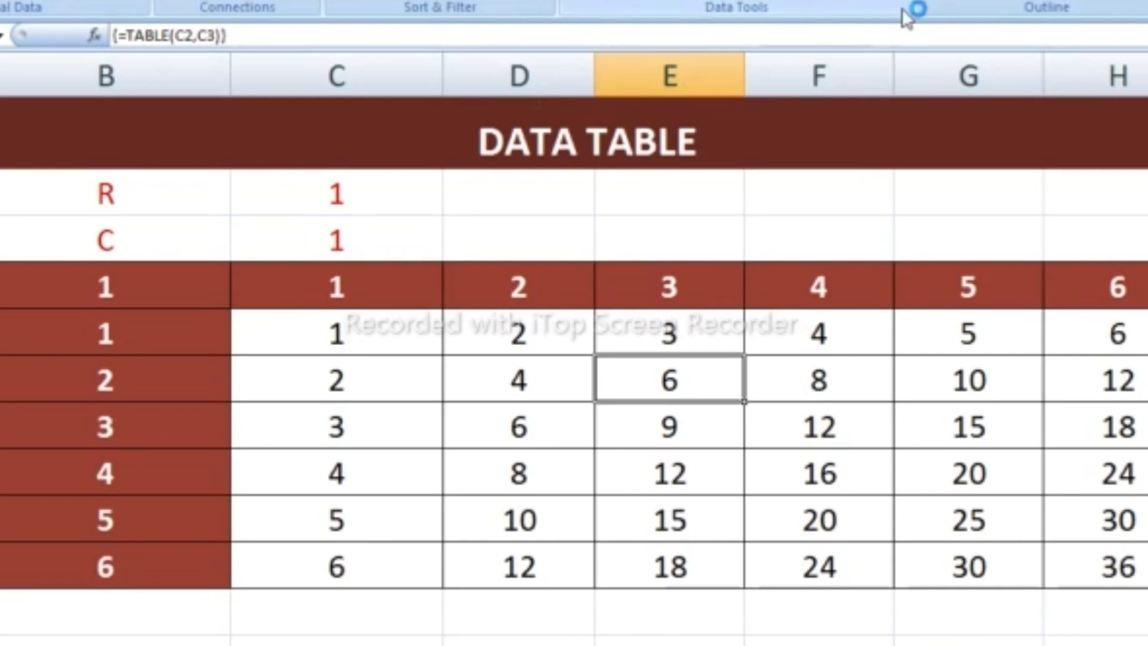
click(911, 2)
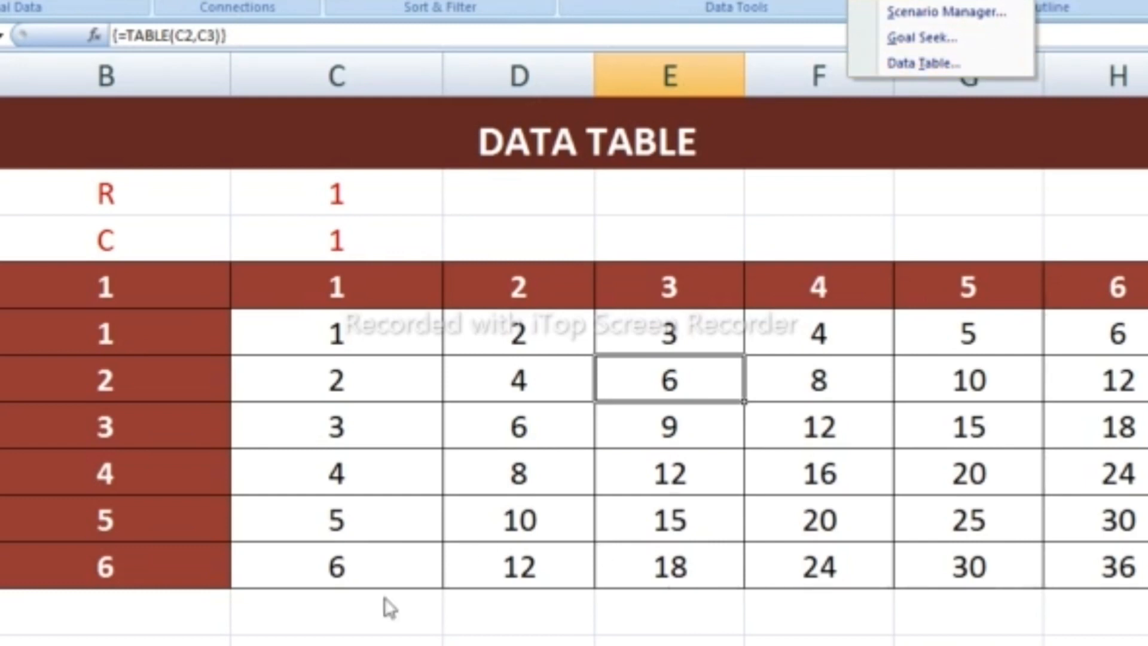
key(Escape)
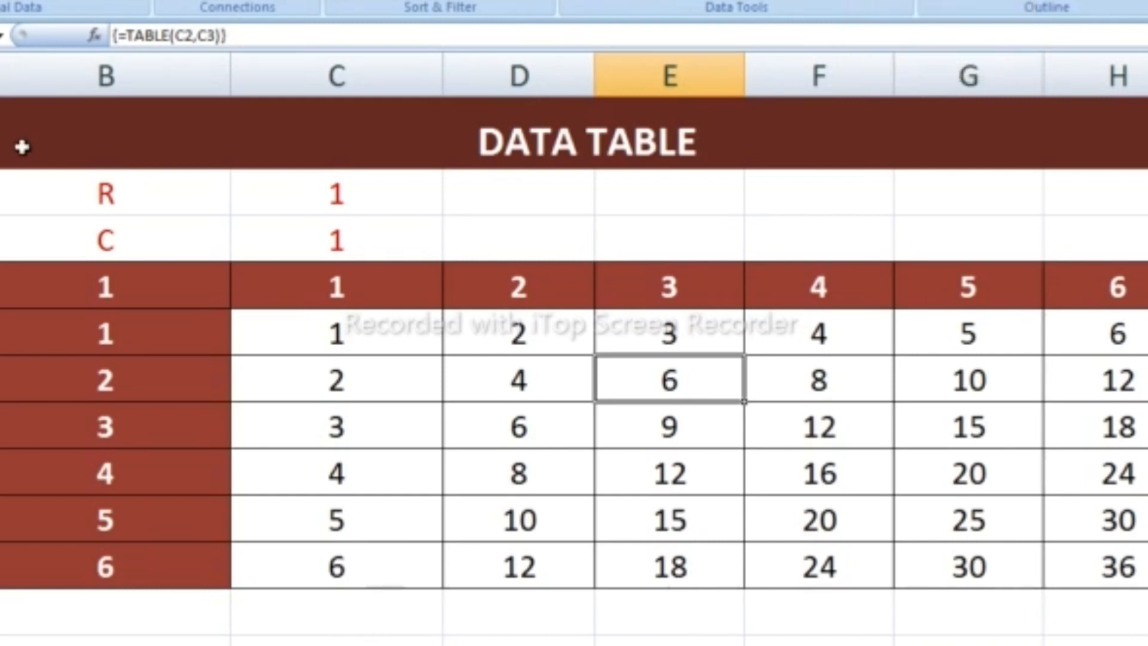
click(899, 5)
click(904, 66)
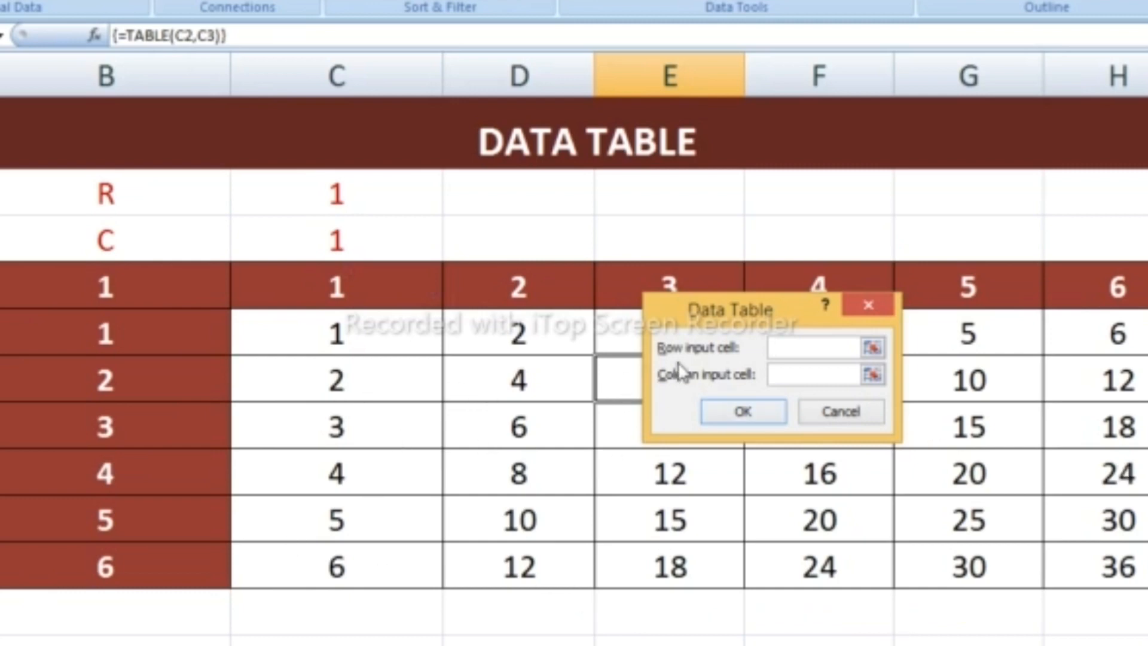
click(871, 309)
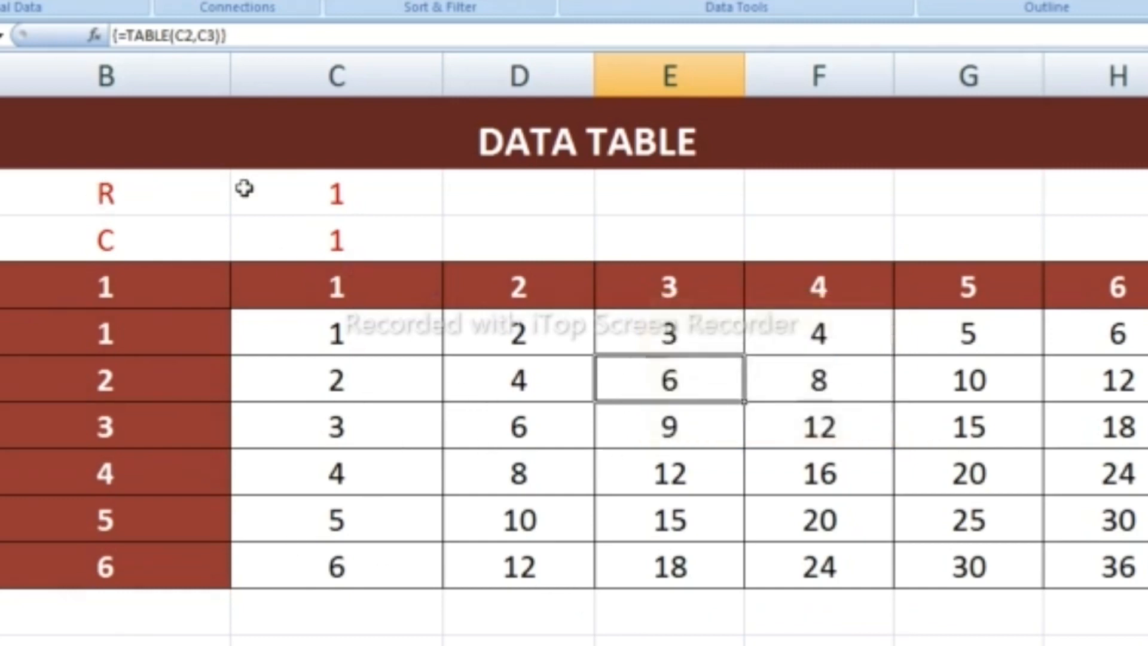
Clear the results inside the multiplication grid and enter the formula =C2*C3 in its corner cell B4
drag(300, 344, 910, 565)
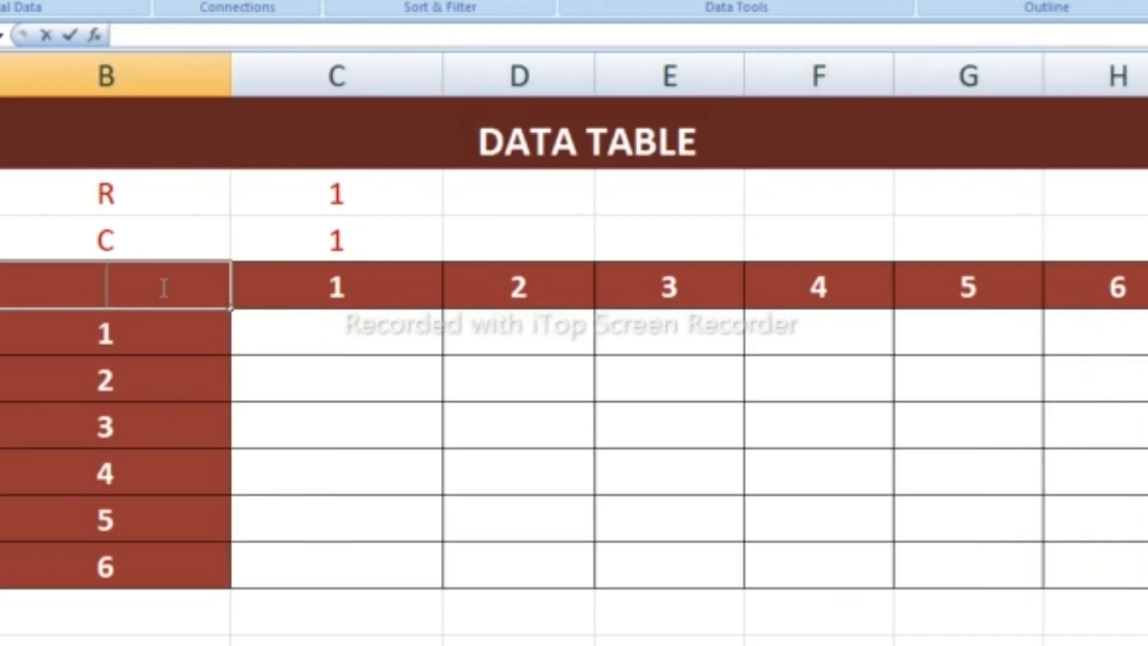
click(286, 194)
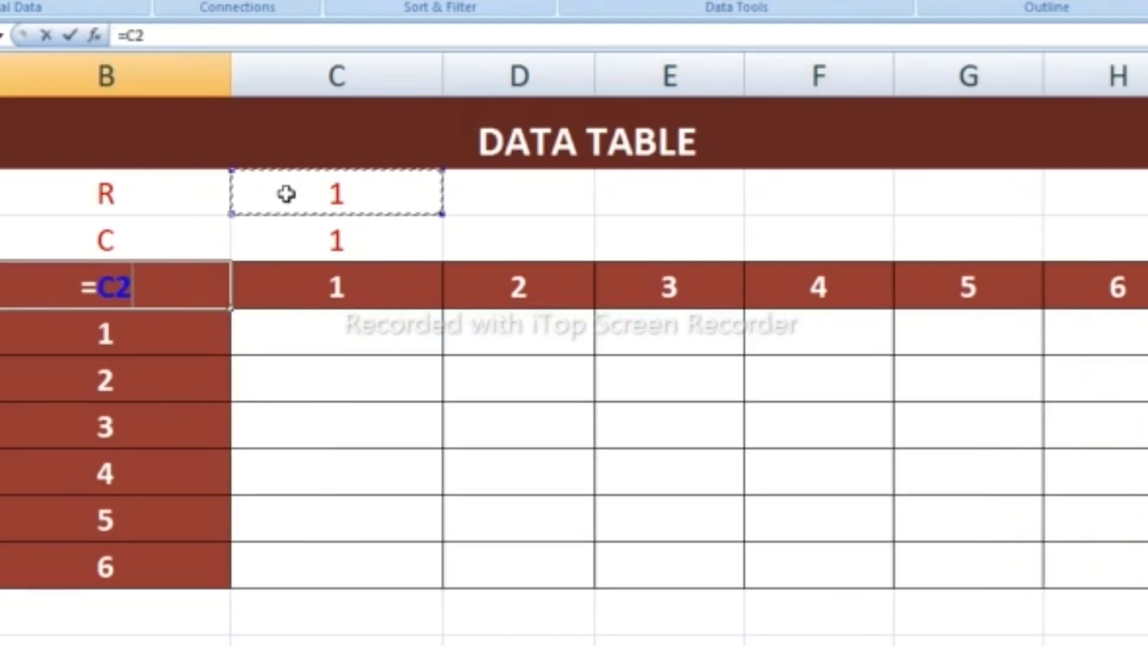
text(*)
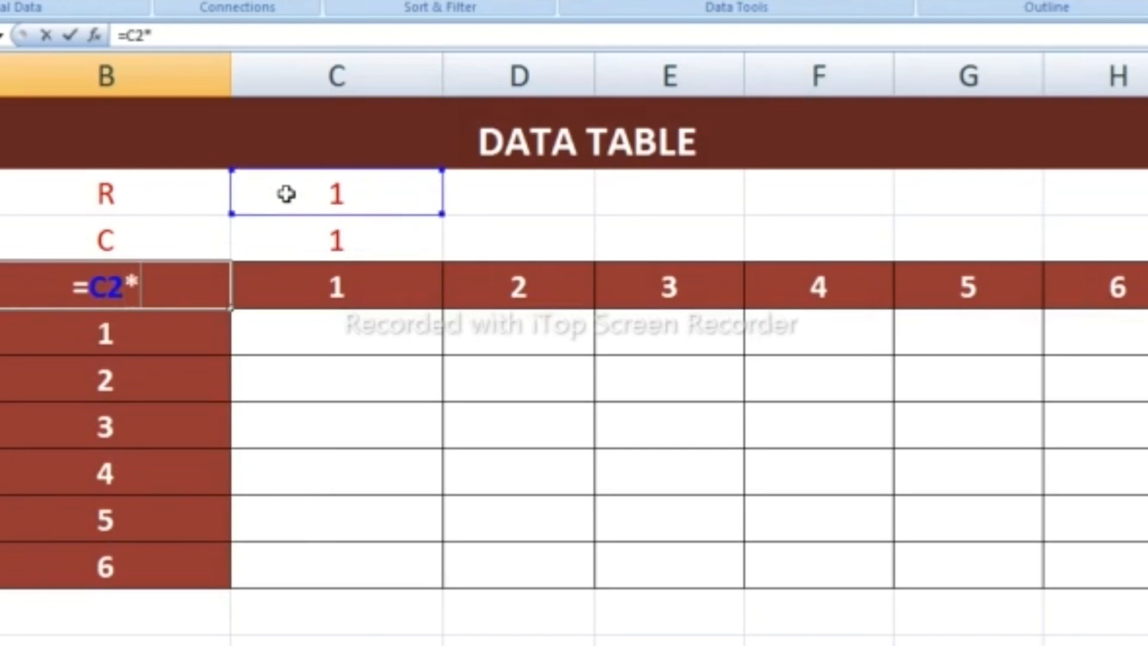
click(314, 238)
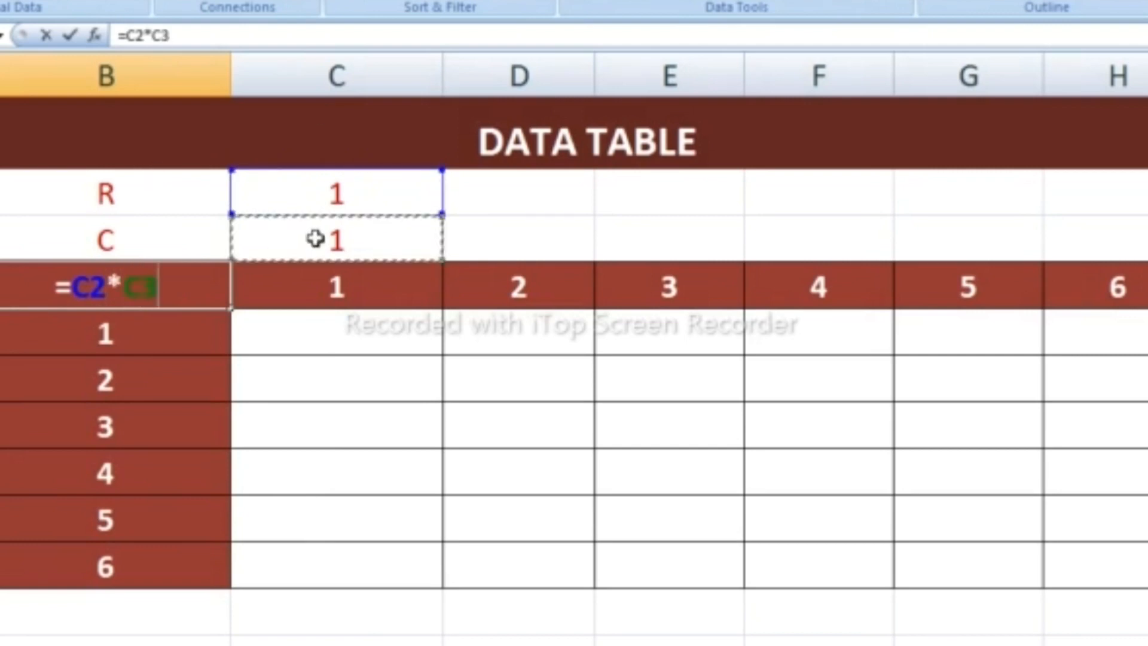
key(Return)
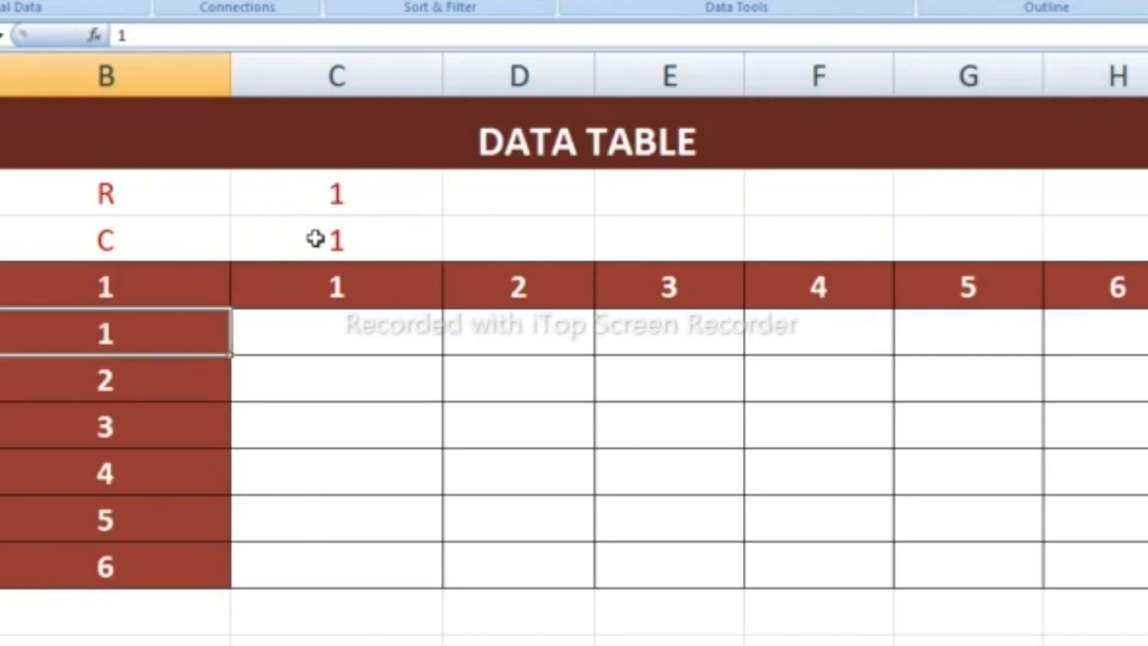
Review the formula in corner cell B4 and the R and C input cells it references
click(130, 287)
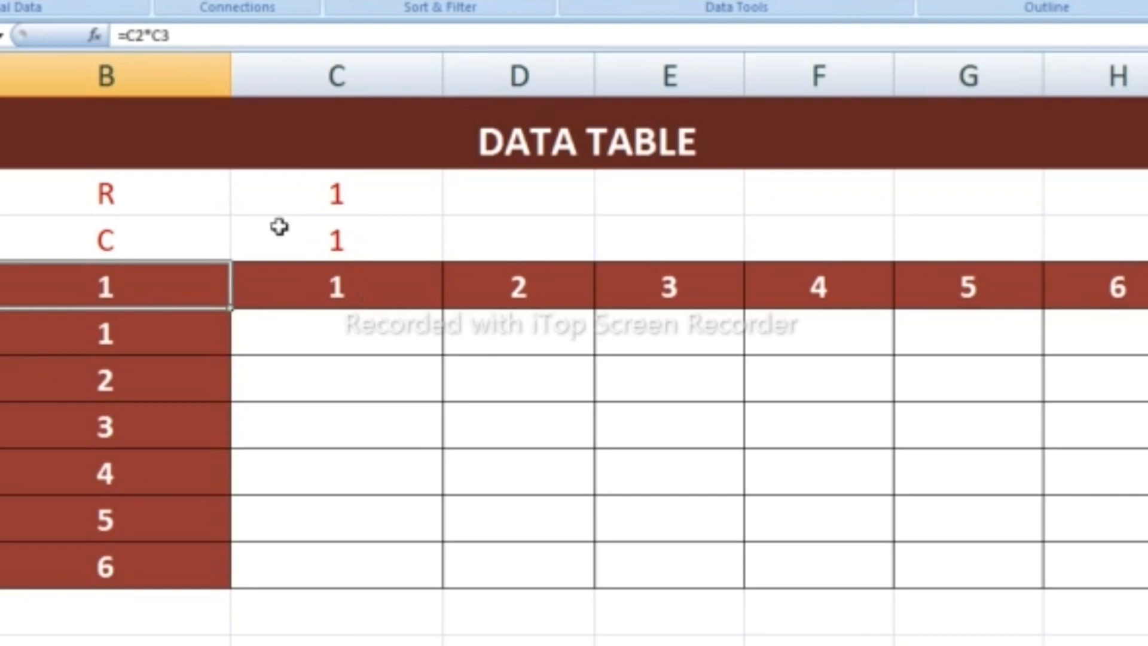
double_click(160, 287)
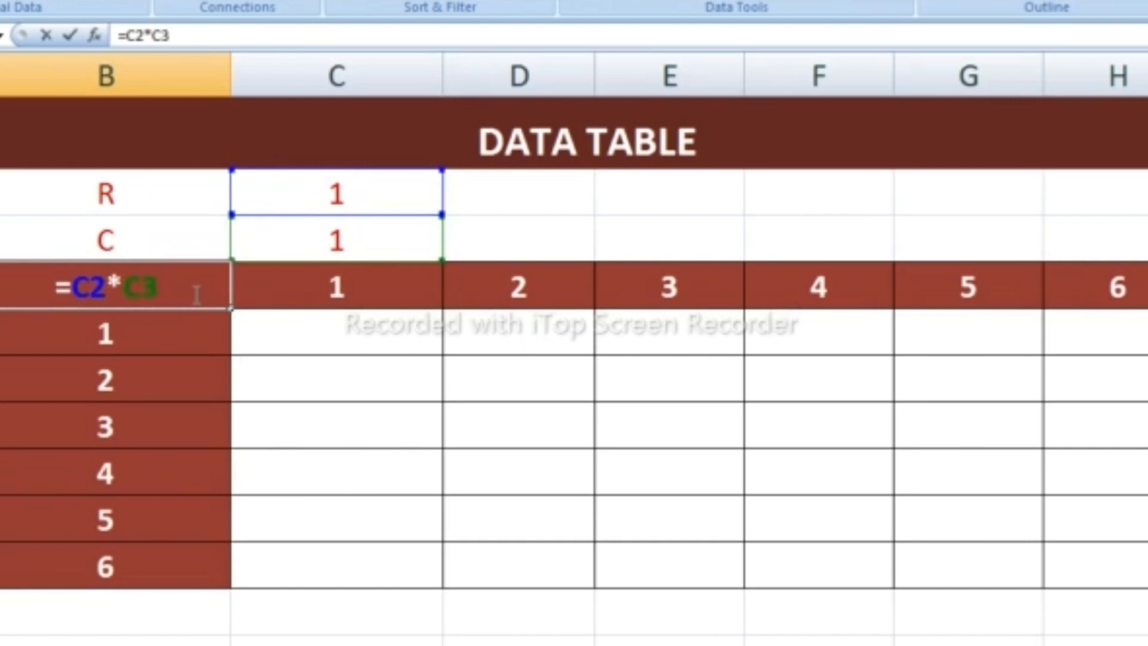
key(Return)
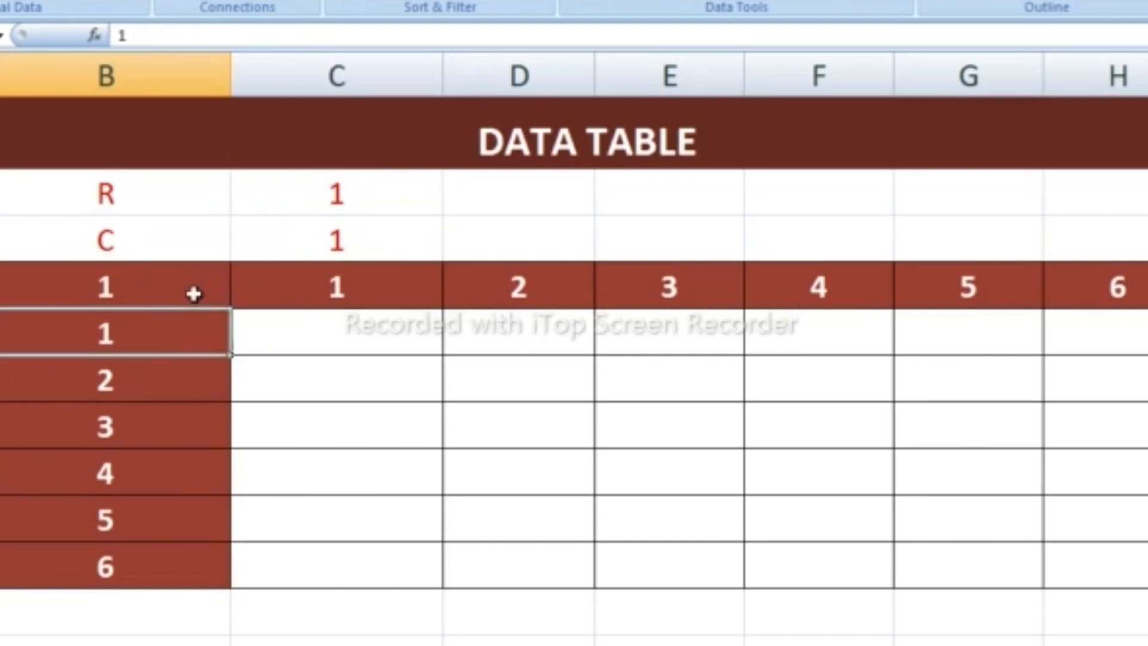
click(146, 281)
key(F2)
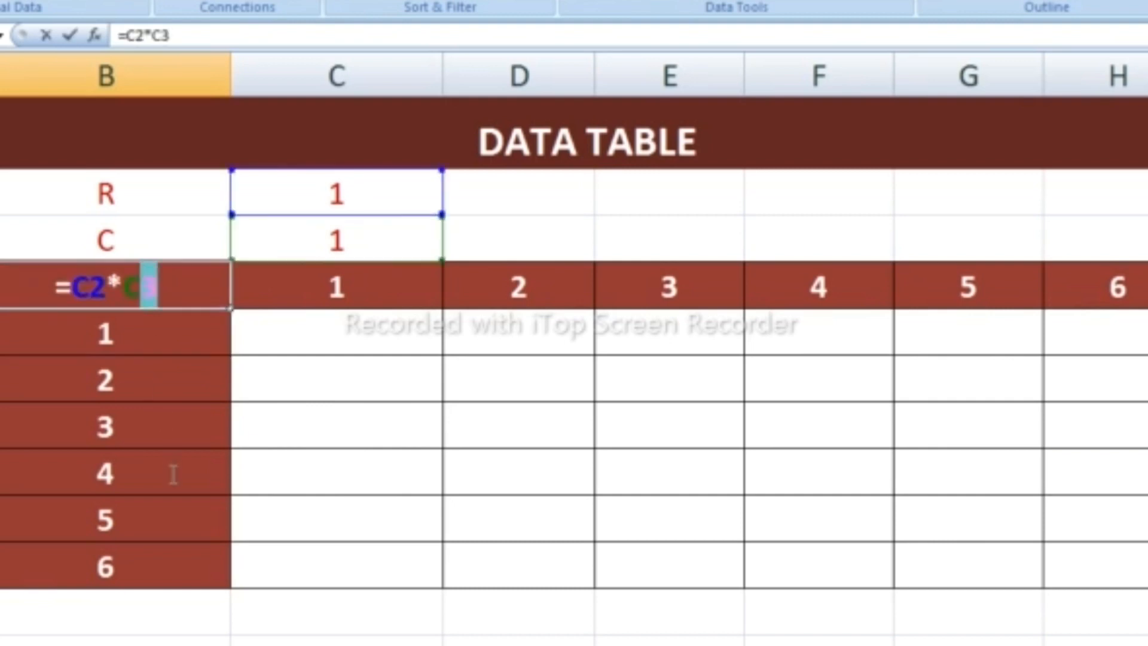
click(333, 371)
Fill the multiplication grid starting at B4 with a Data Table, using C2 as row input cell and C3 as column input cell
drag(51, 282, 1087, 565)
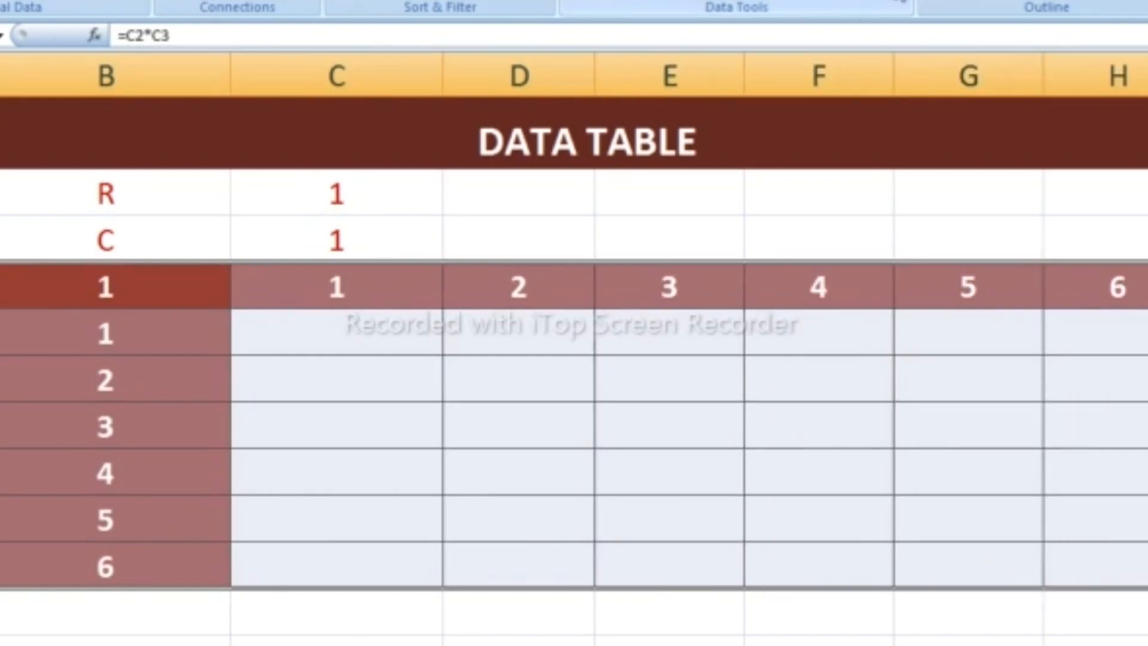
click(896, 1)
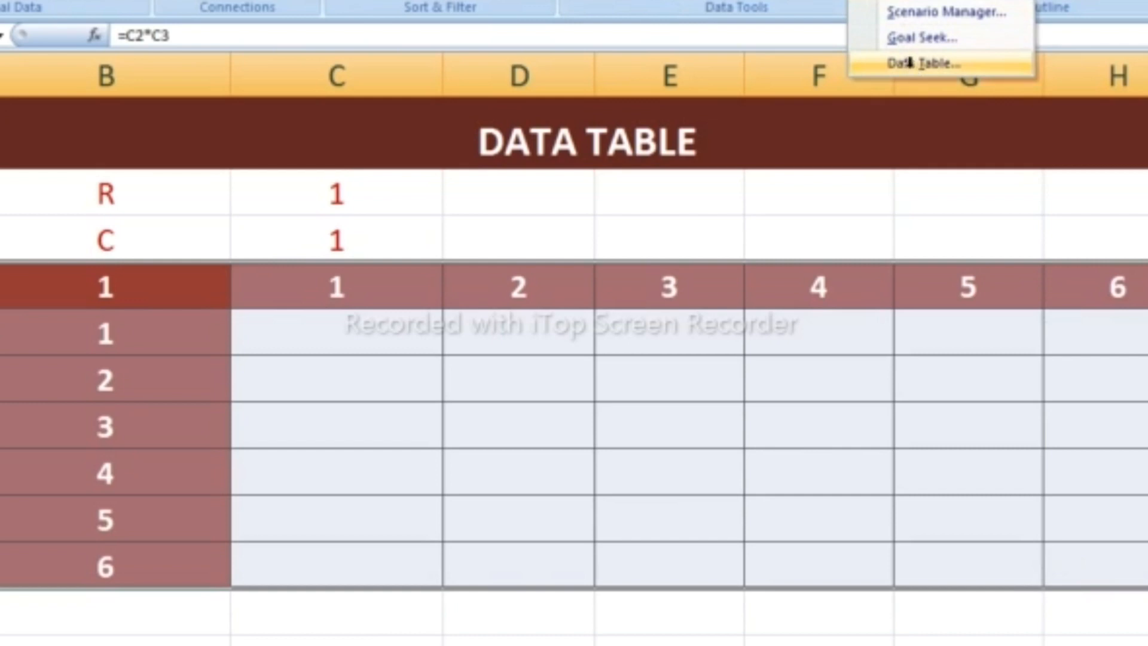
click(908, 62)
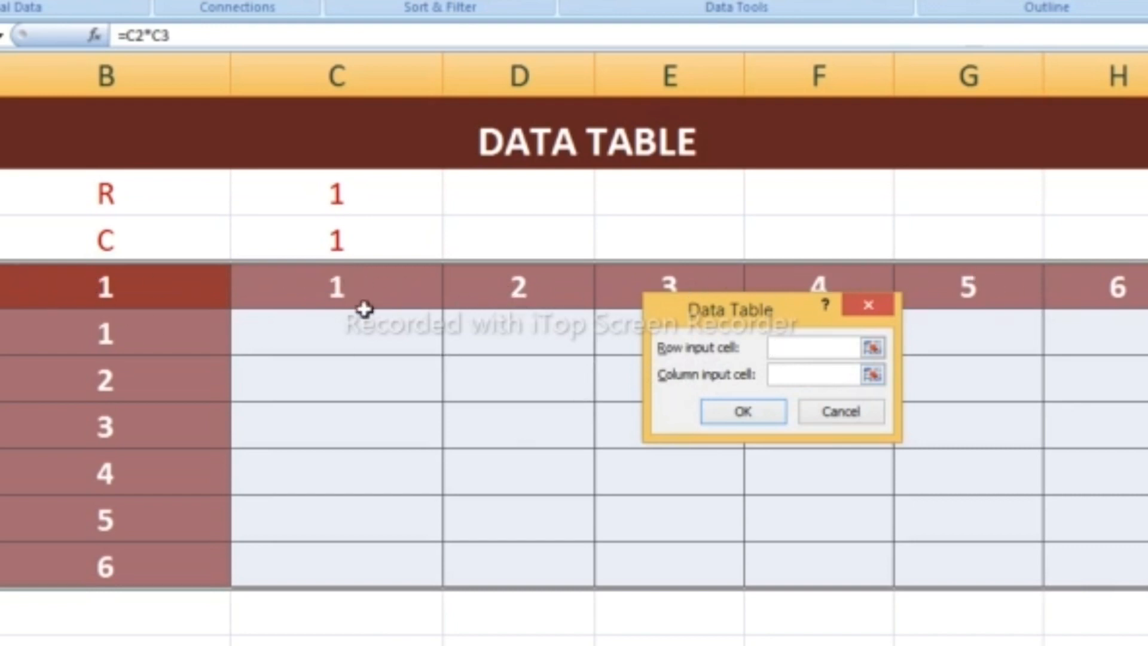
click(300, 189)
click(796, 378)
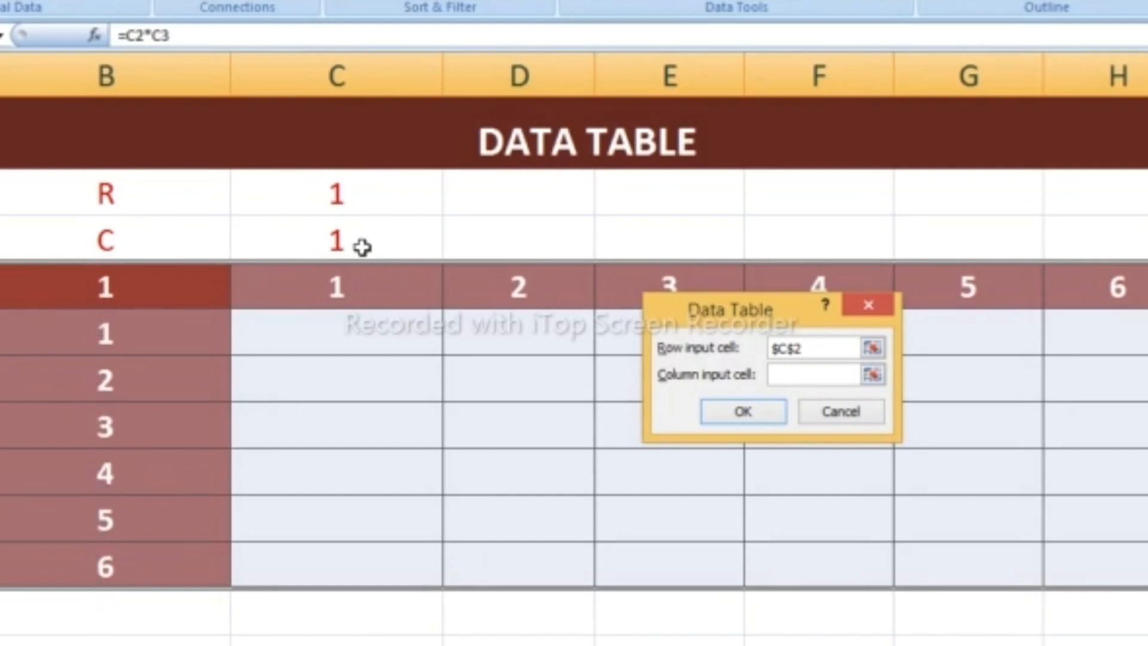
click(363, 247)
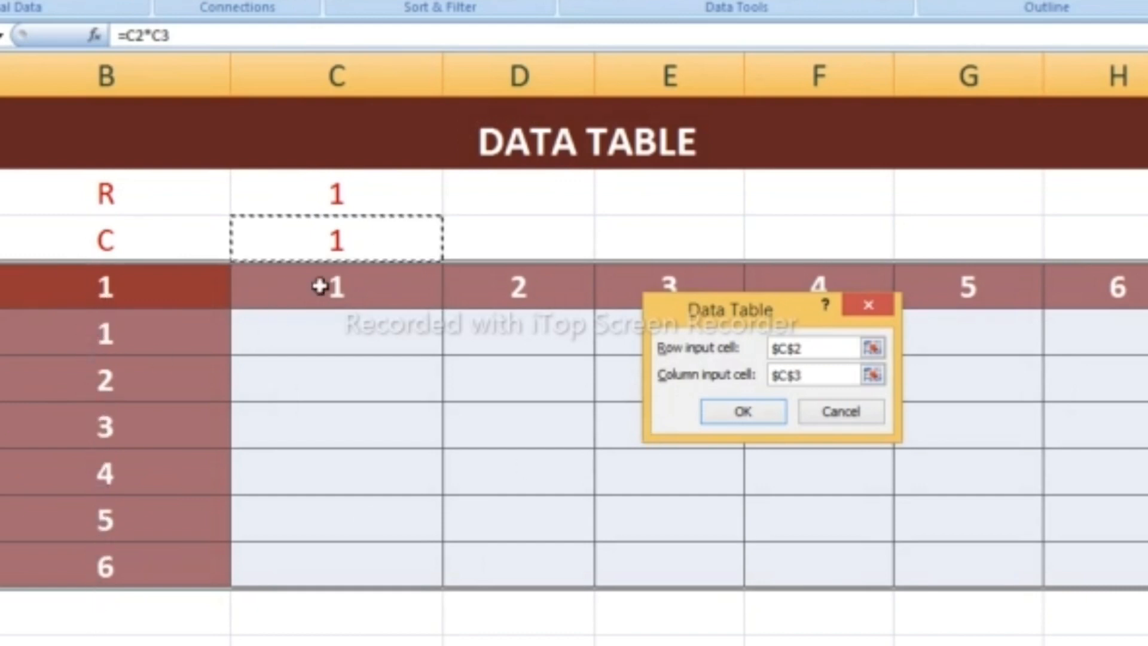
click(744, 412)
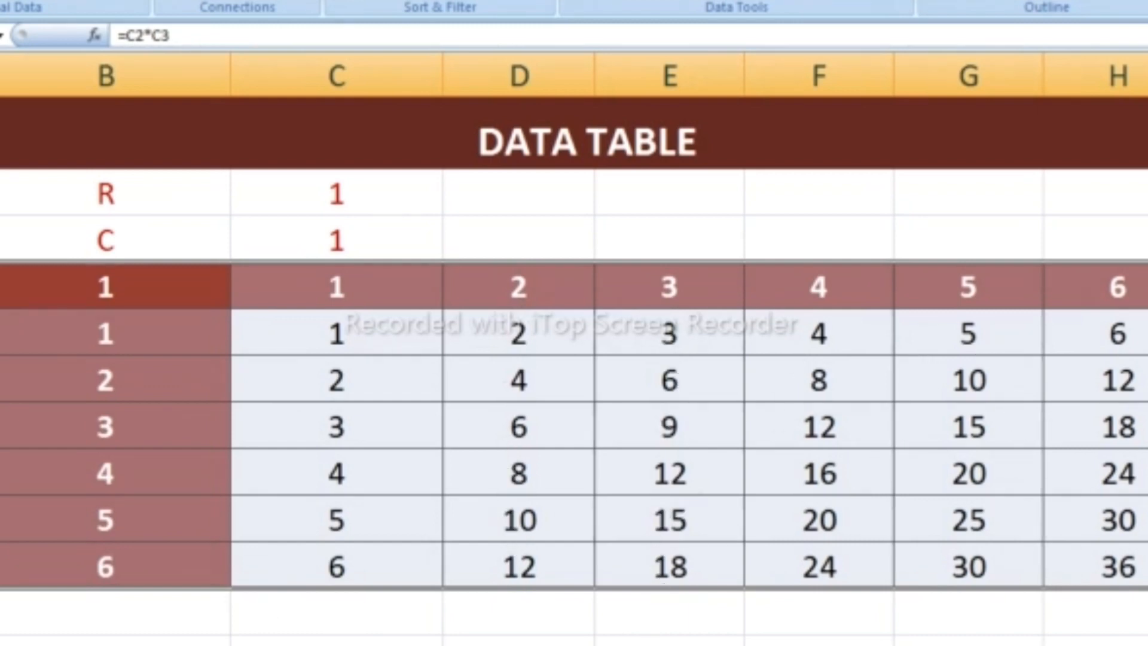
On the loan sheet, calculate the EMI in C4 with the formula =PMT(C3/12,D3,-B3)
key(ctrl+Page_Down)
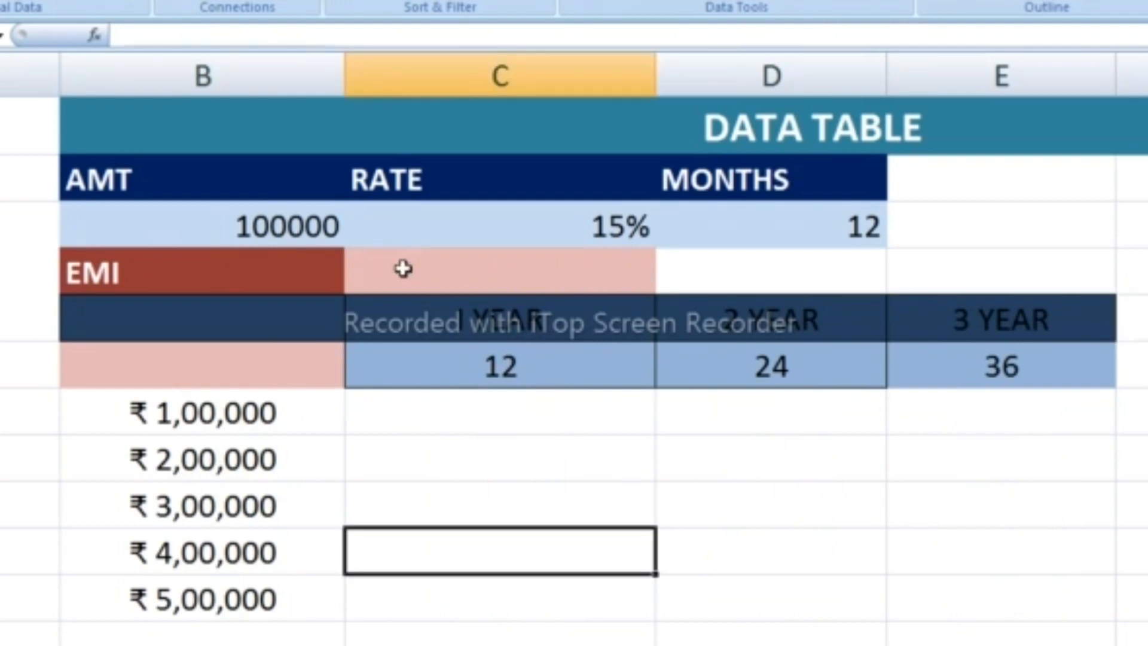
click(403, 268)
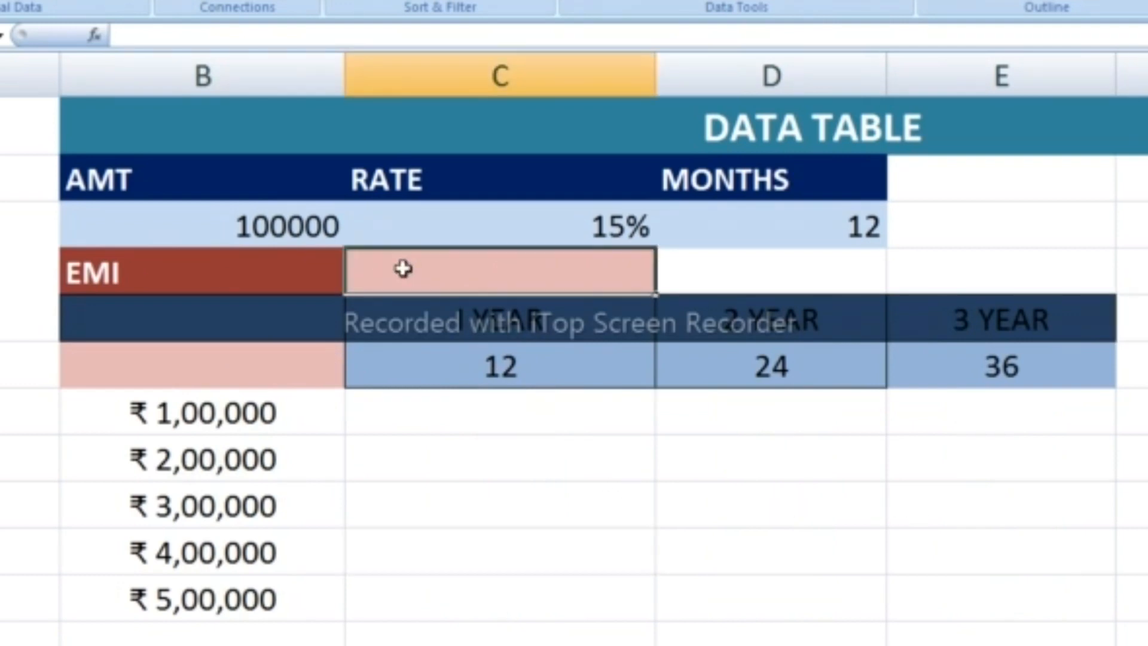
double_click(403, 268)
text(=)
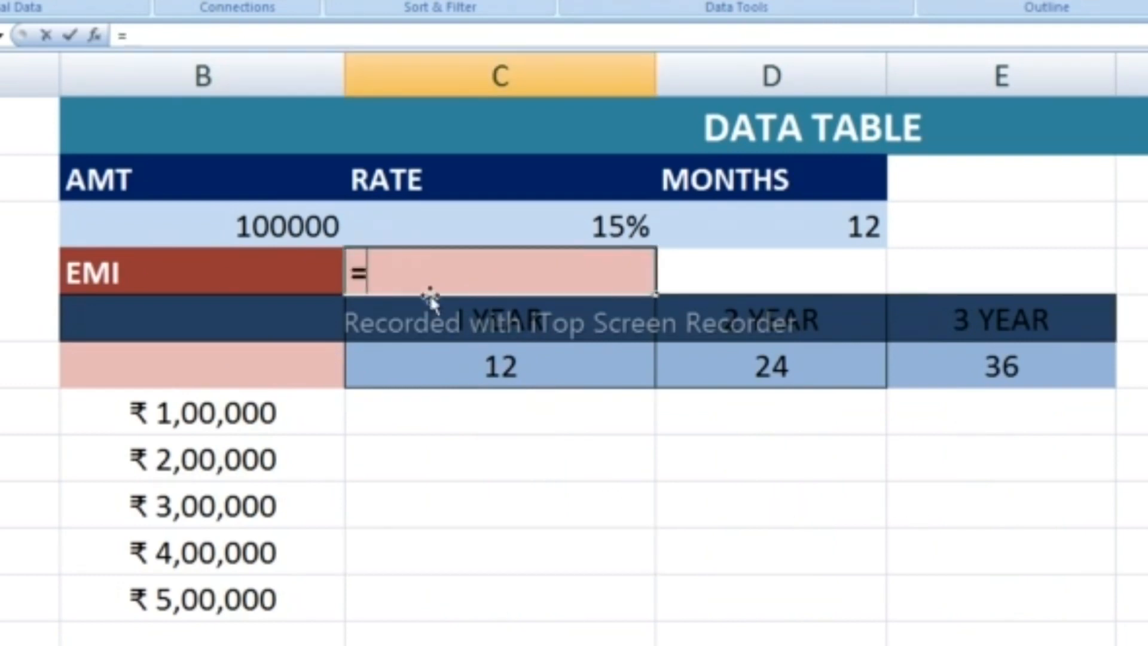
key(BackSpace)
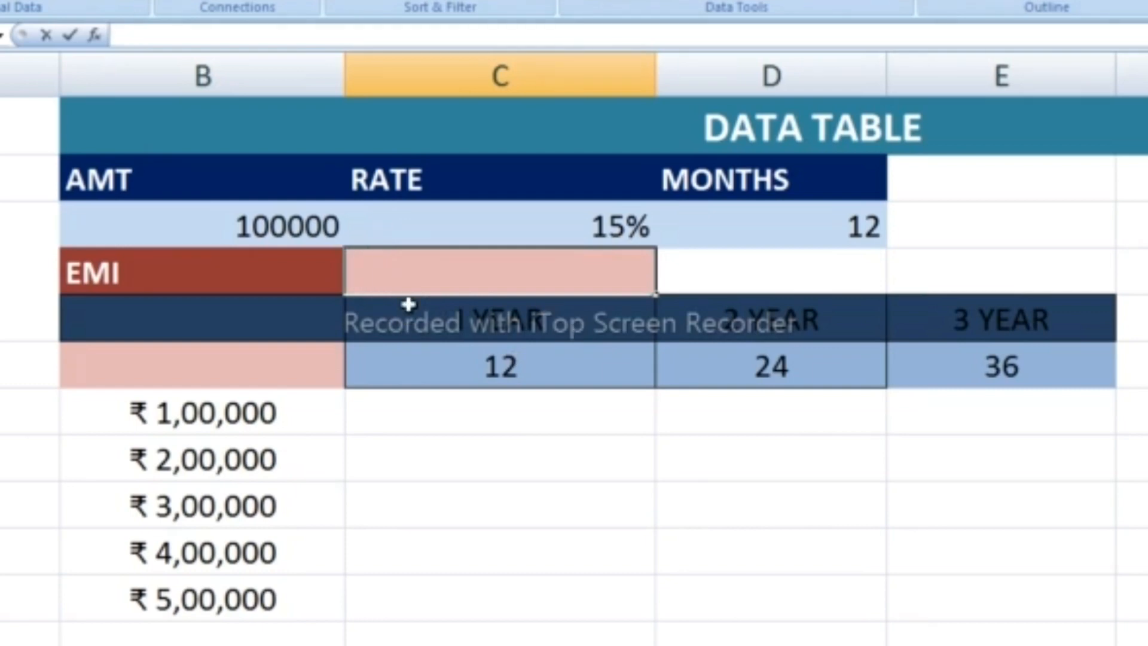
text(=PMT)
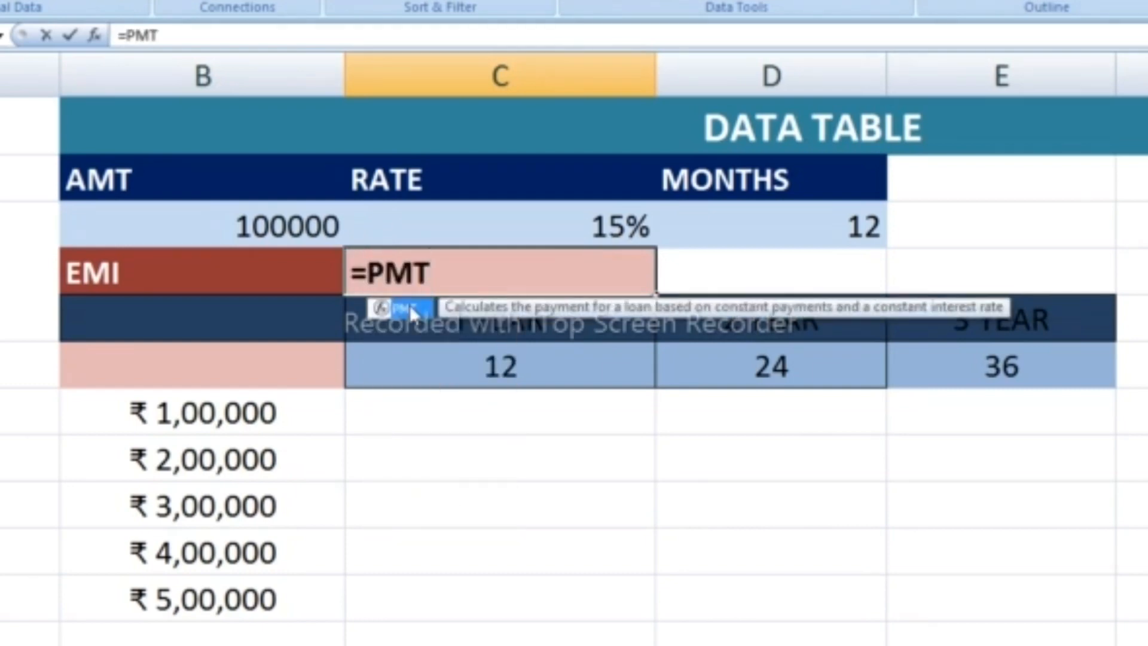
double_click(411, 310)
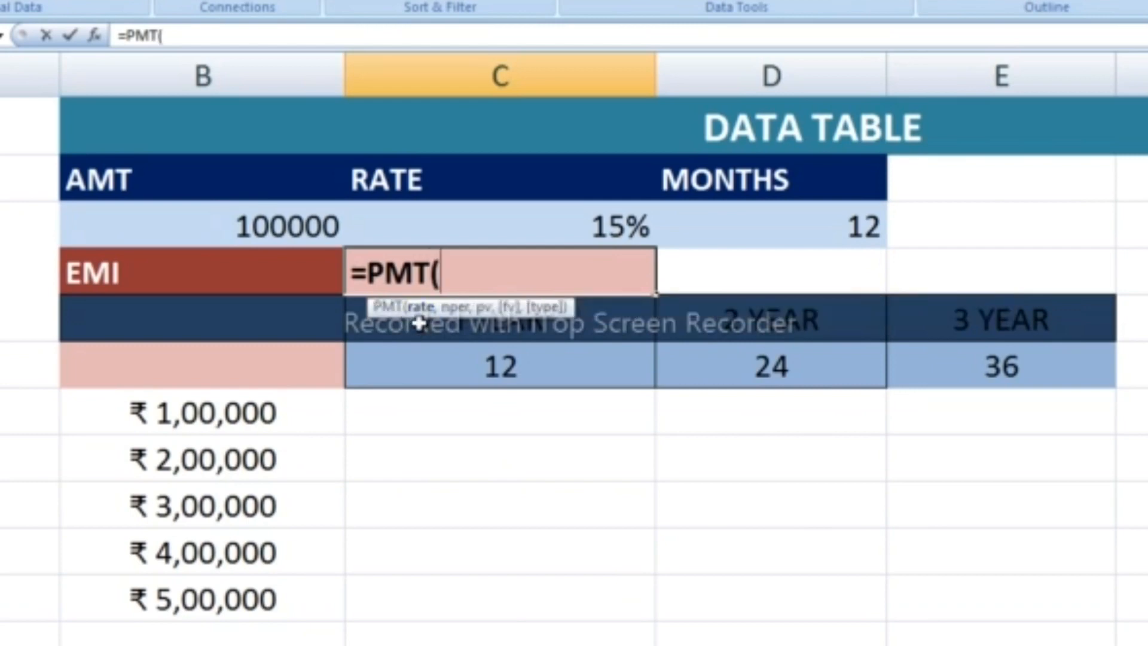
click(568, 223)
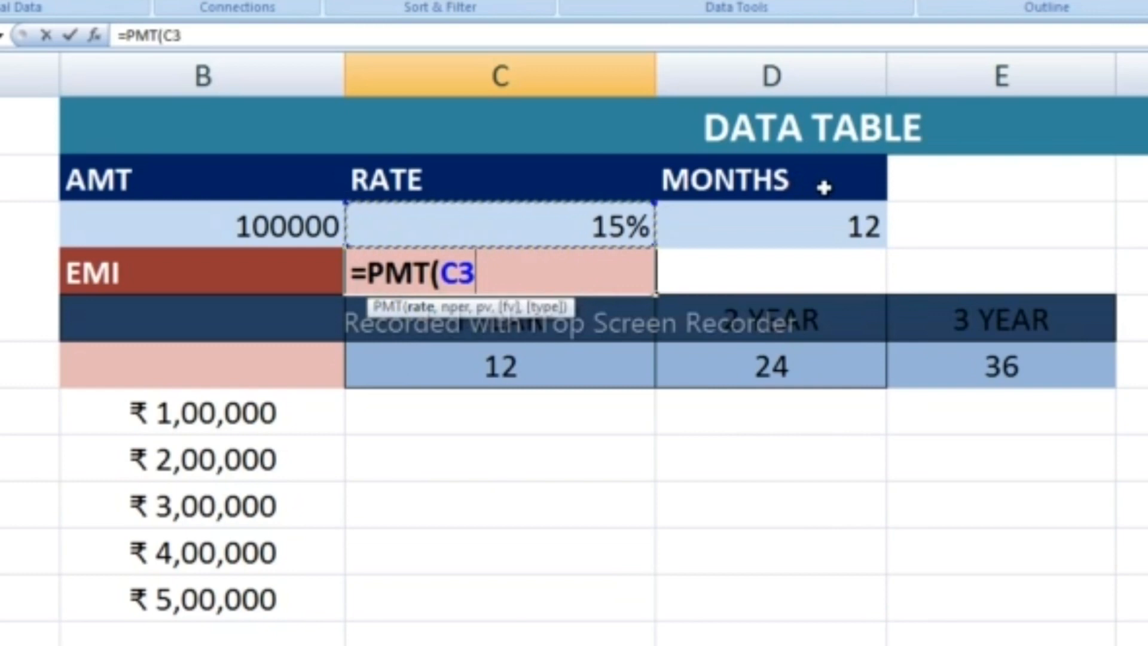
text(/12,)
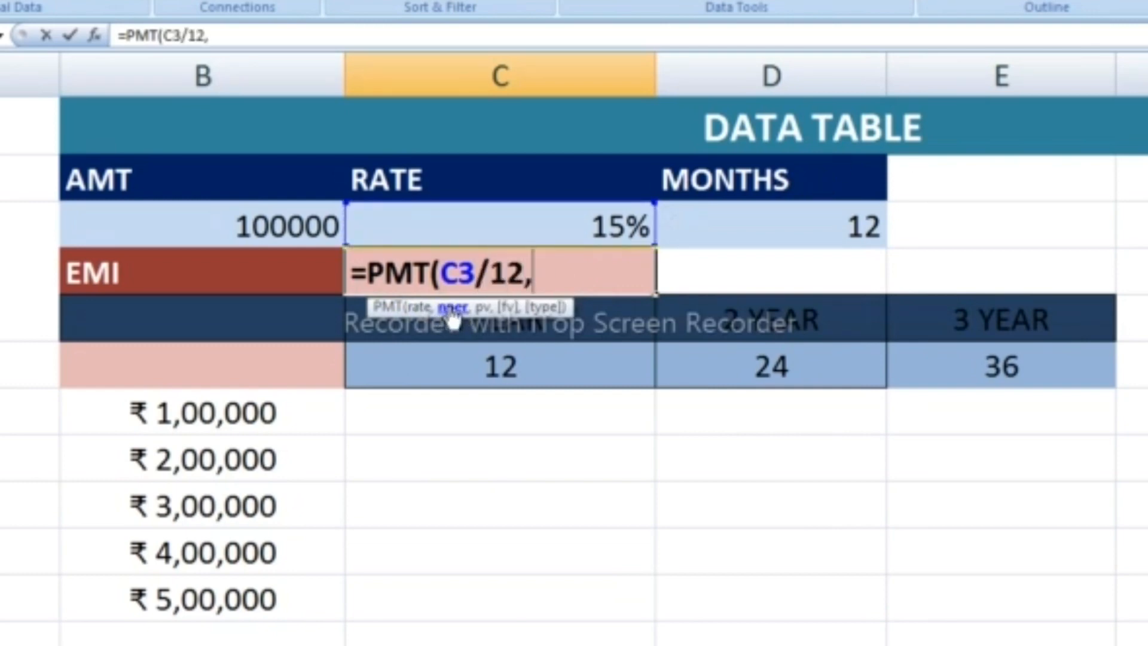
click(807, 224)
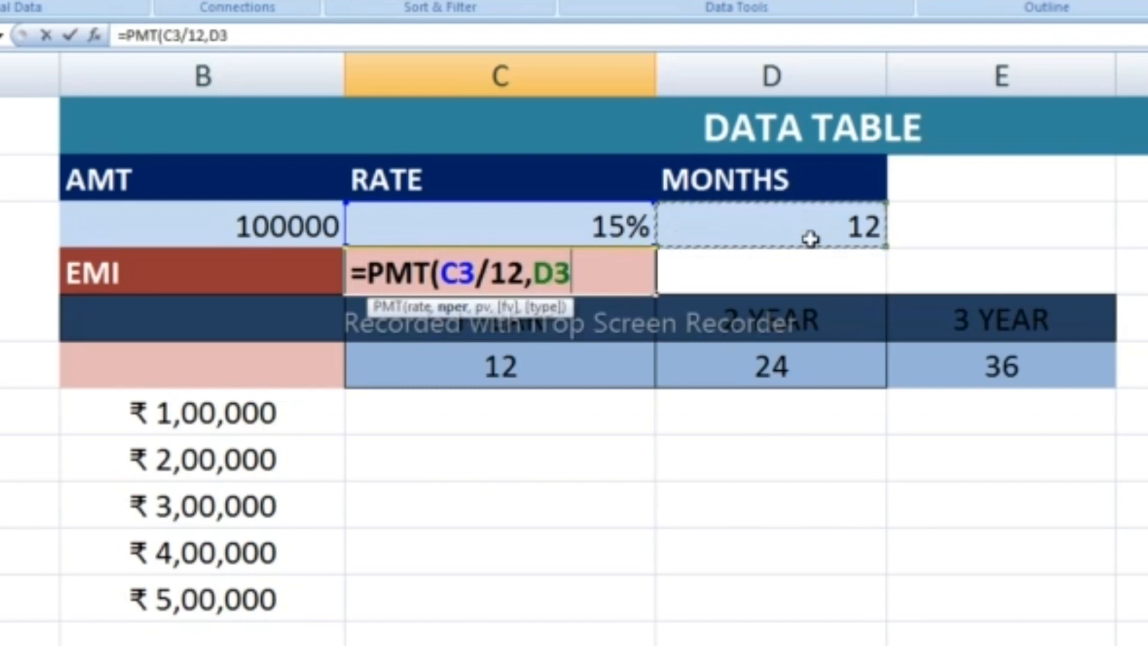
text(,-)
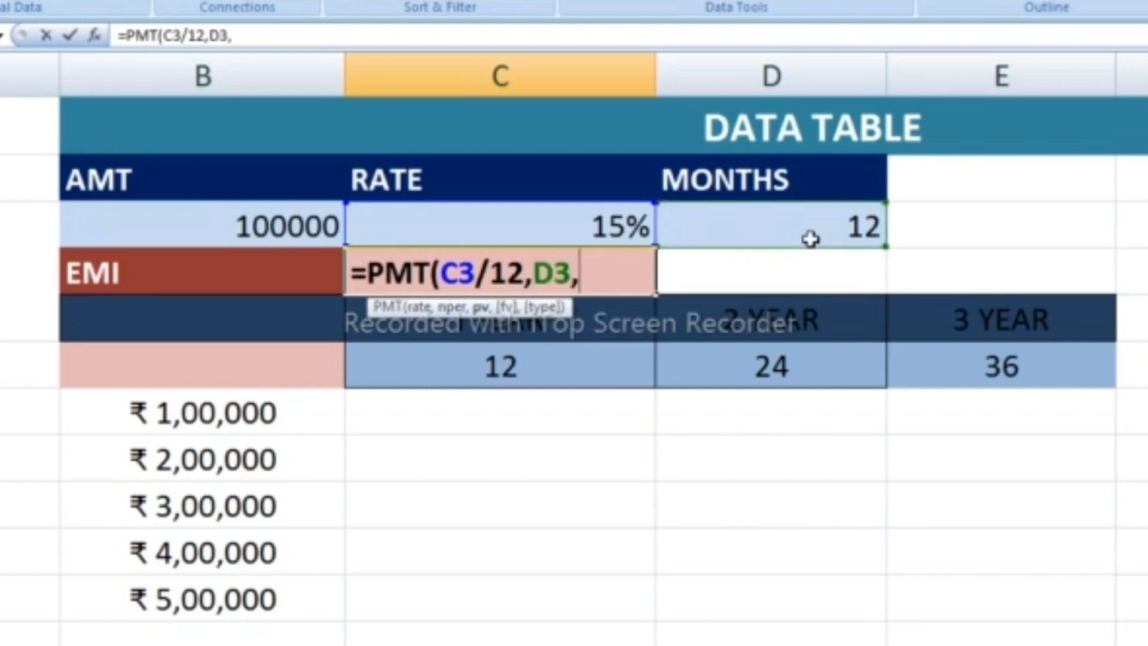
click(224, 224)
text())
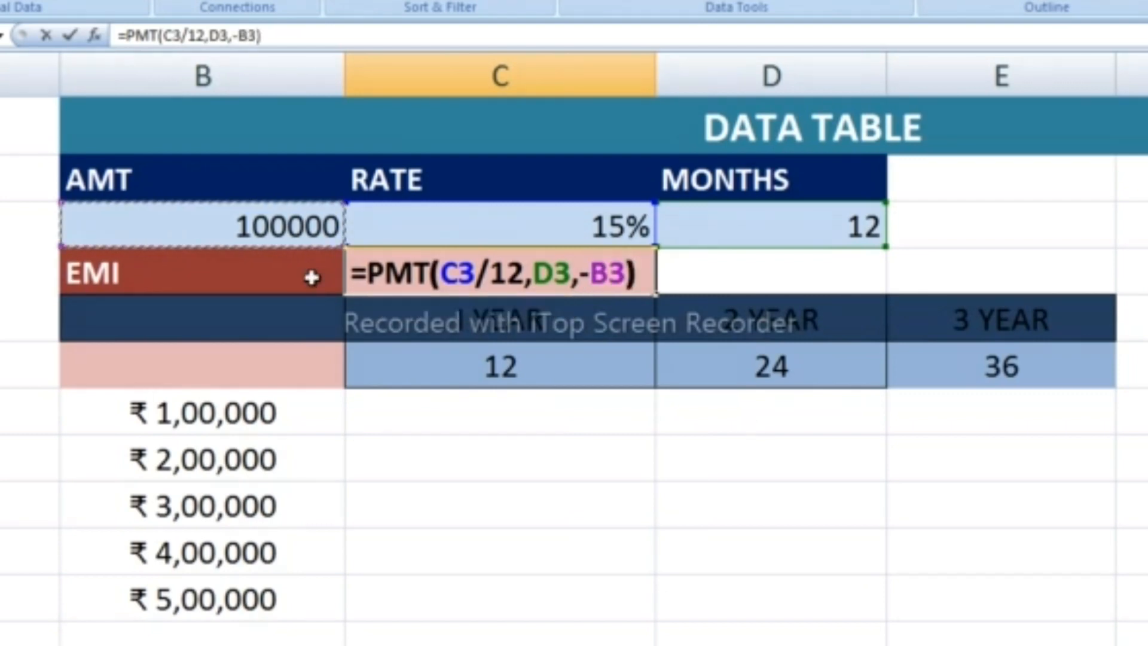
key(Return)
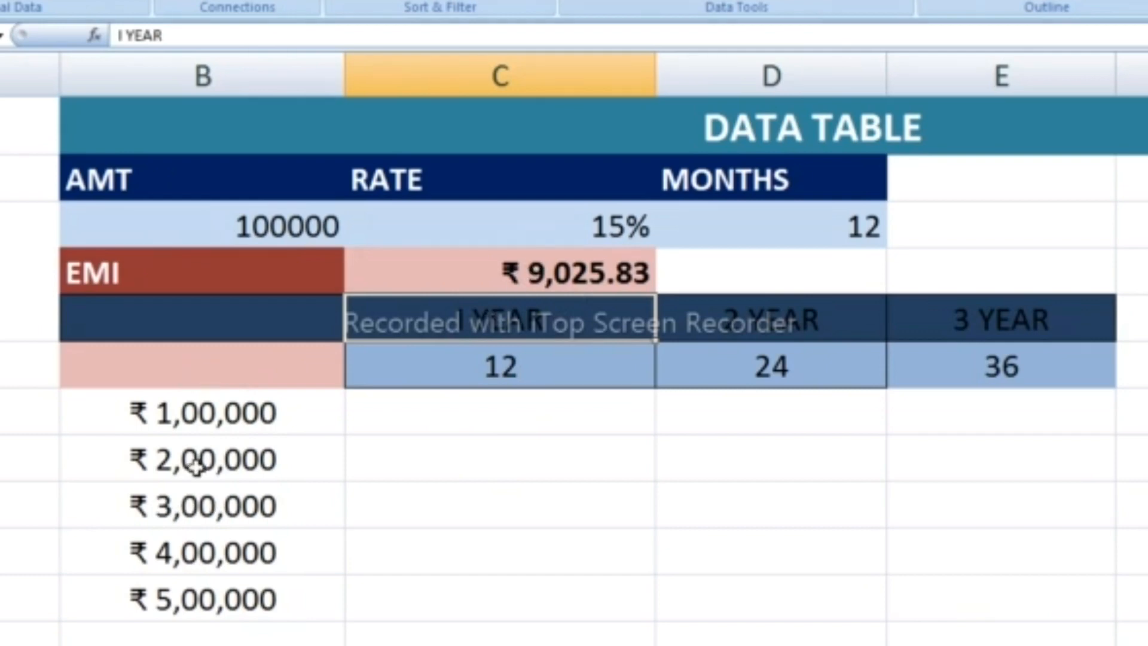
Review the PMT formula in the EMI cell C4 and its rate, months and amount references
double_click(555, 268)
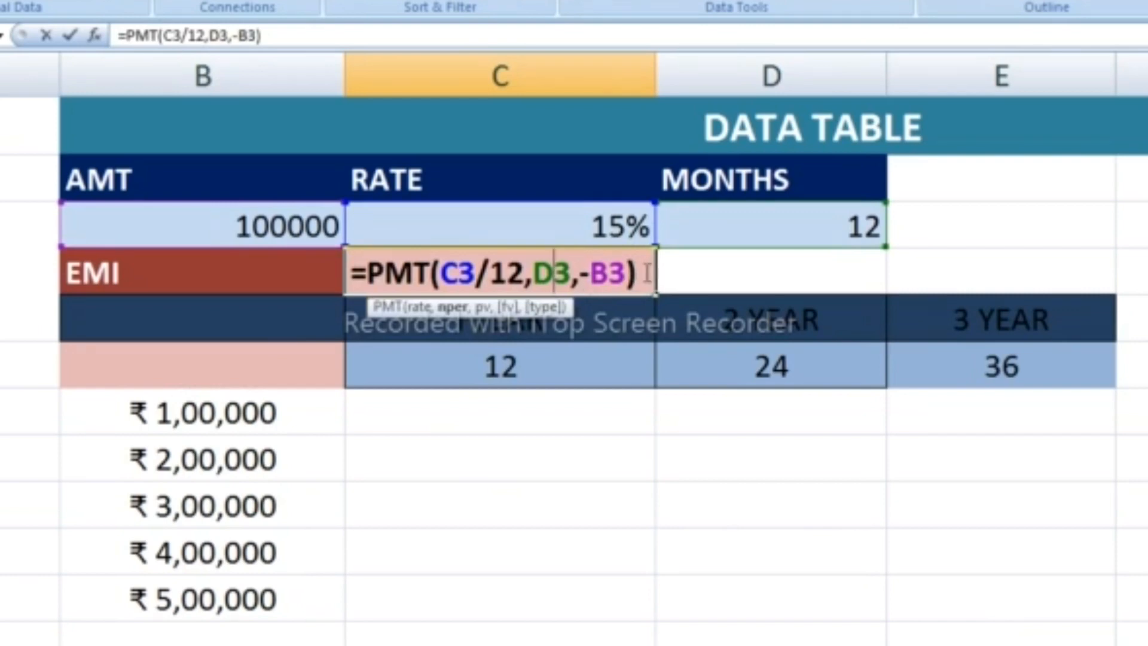
drag(647, 274, 357, 290)
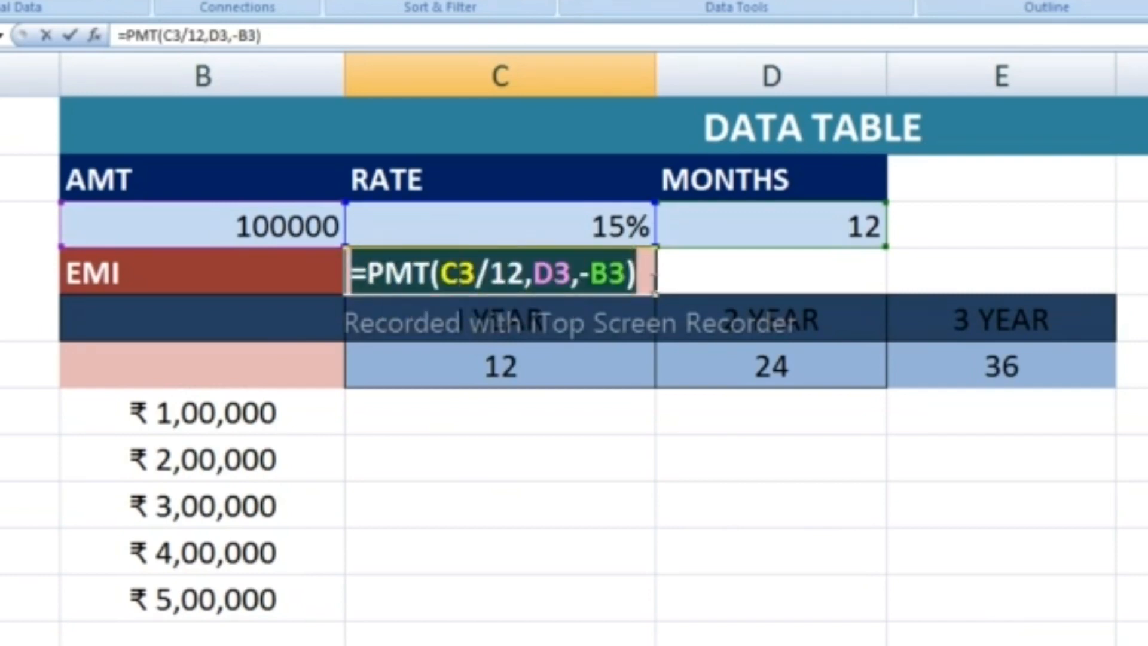
click(640, 270)
key(Return)
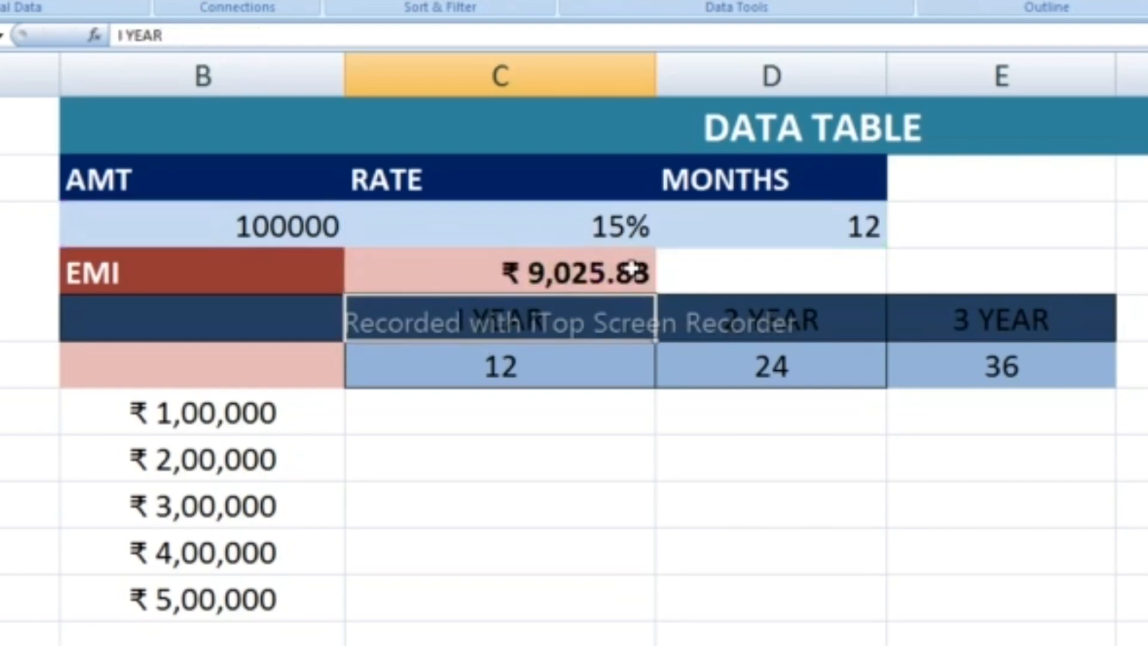
Paste the EMI formula =PMT(C3/12,D3,-B3) into corner cell B6 of the loan table
click(226, 365)
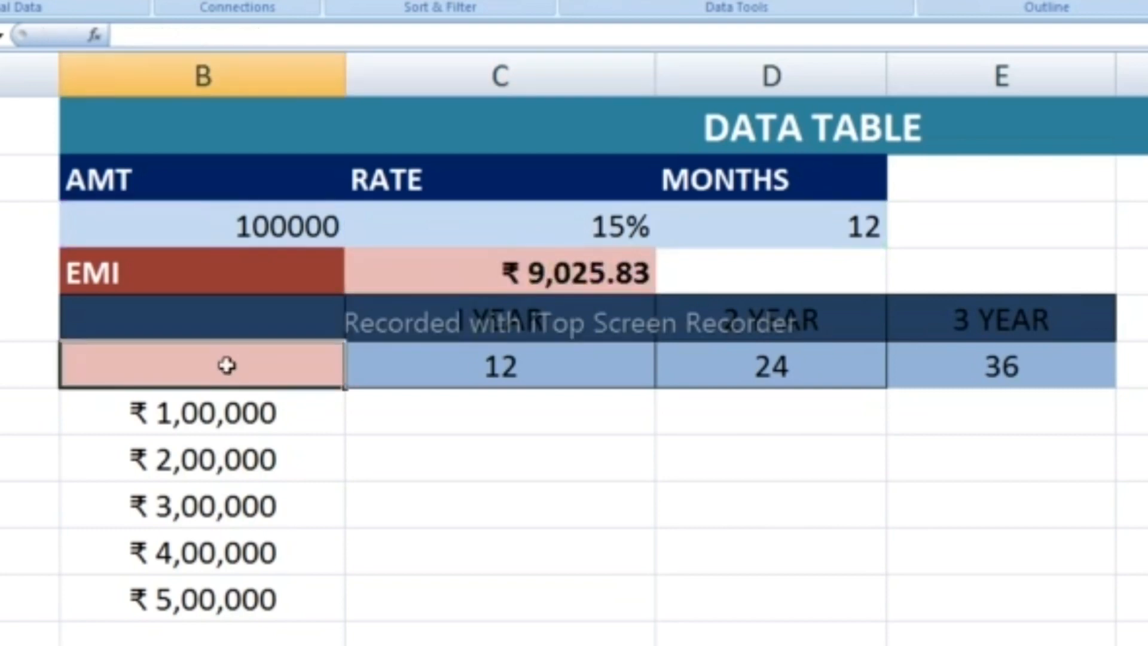
key(ctrl+v)
click(441, 466)
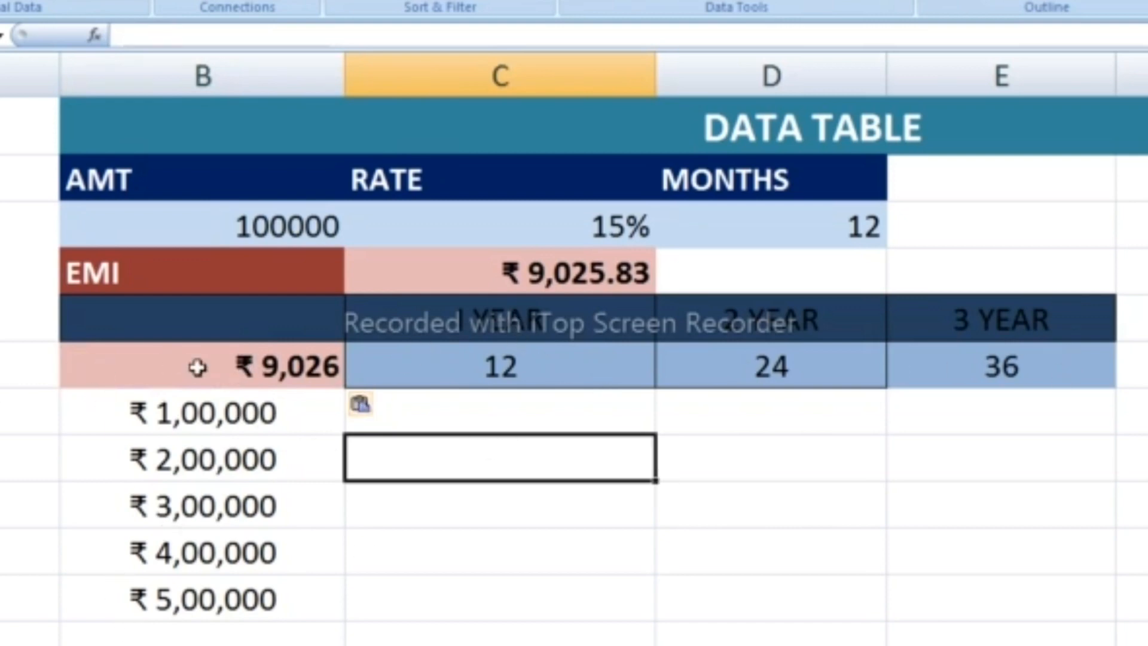
click(410, 417)
Start a Data Table on range B6:E11, keeping the dialog clear of the input cells in row 3
click(146, 359)
drag(298, 577, 968, 594)
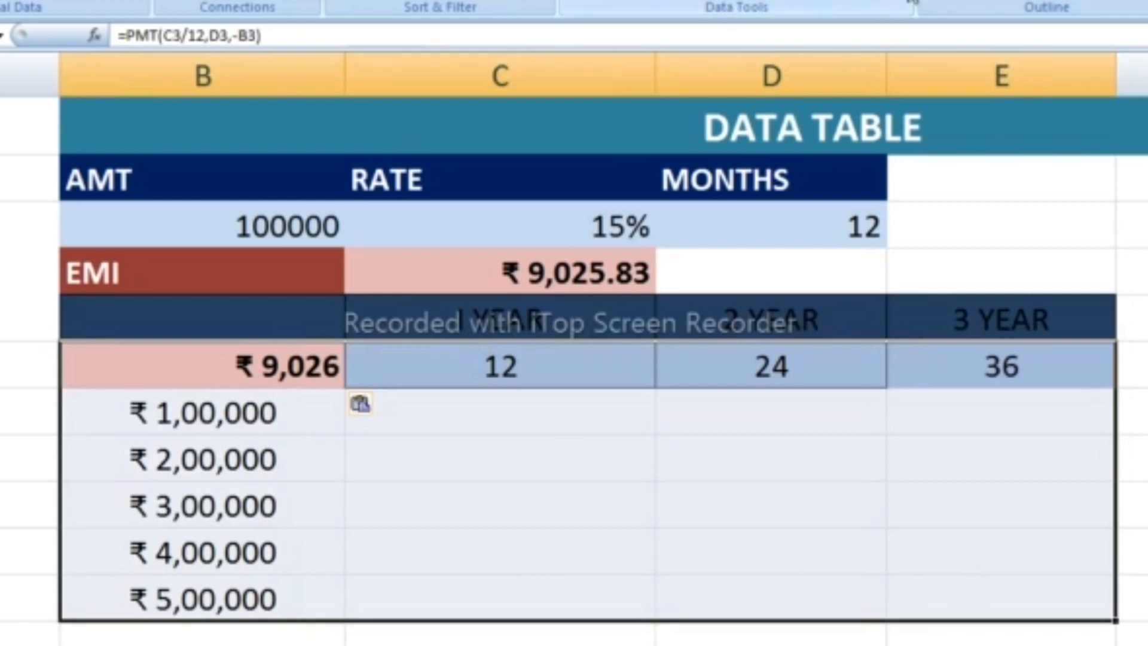
click(912, 3)
click(915, 64)
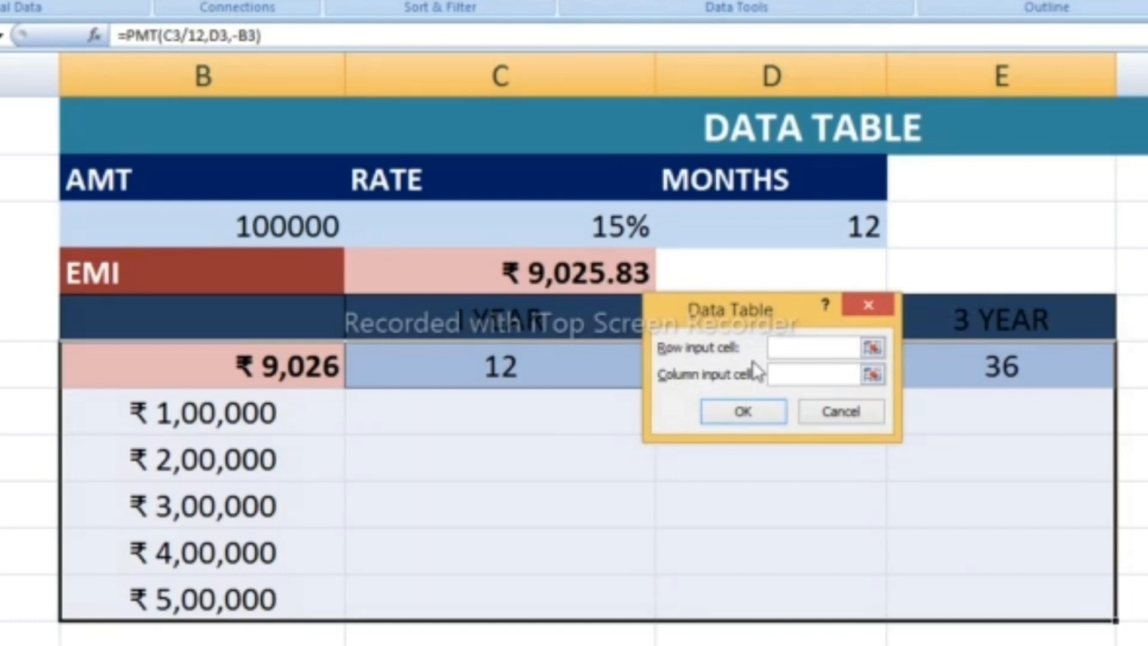
drag(792, 306, 1059, 369)
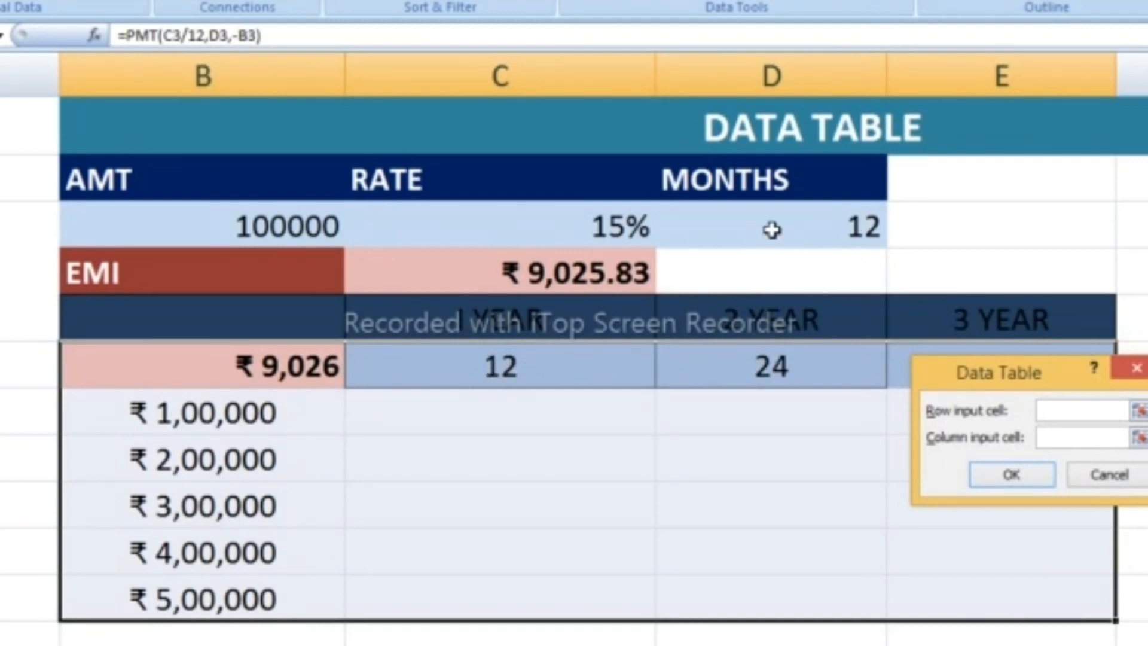
Try to fill the Data Table with C6 as row input cell and B7 as column input cell
click(550, 369)
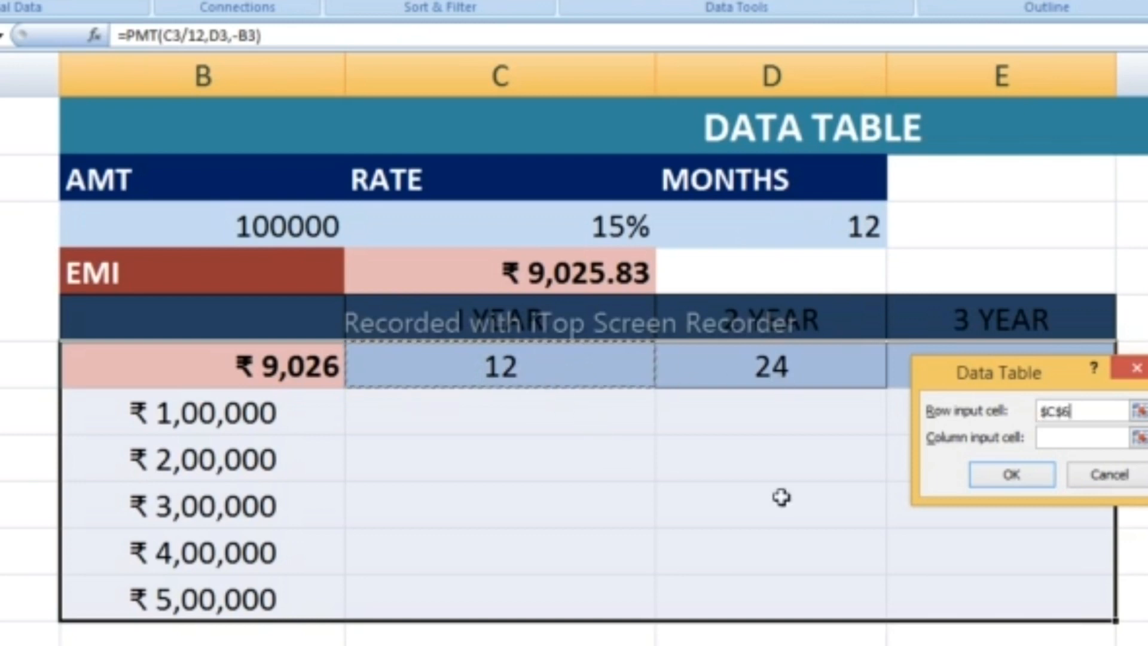
click(1055, 440)
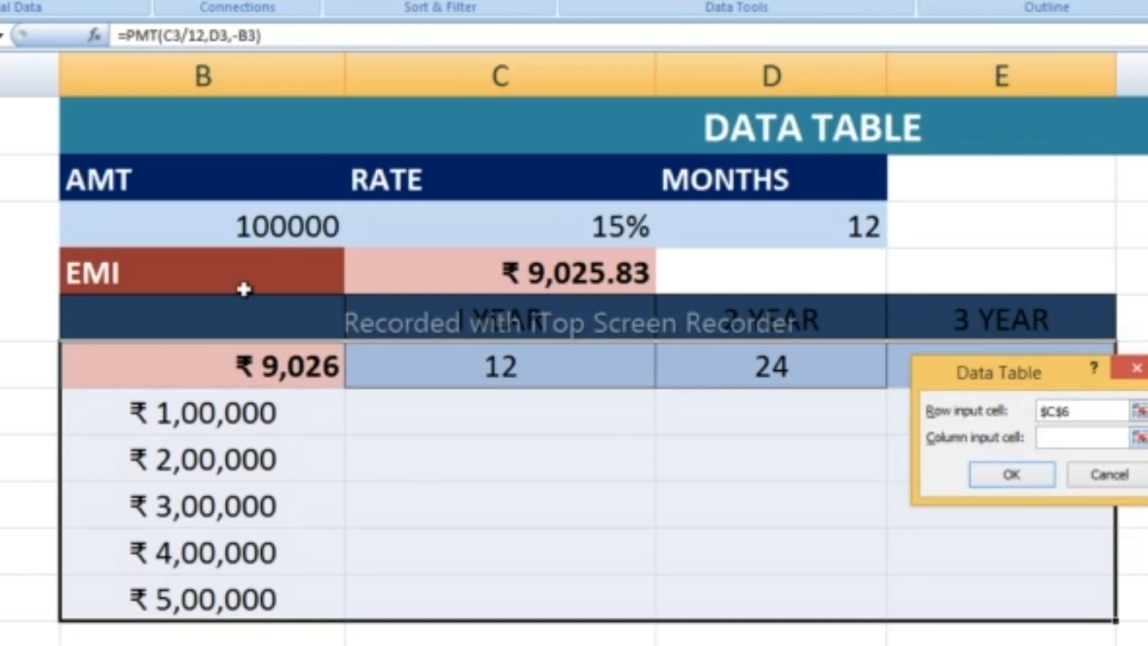
click(199, 412)
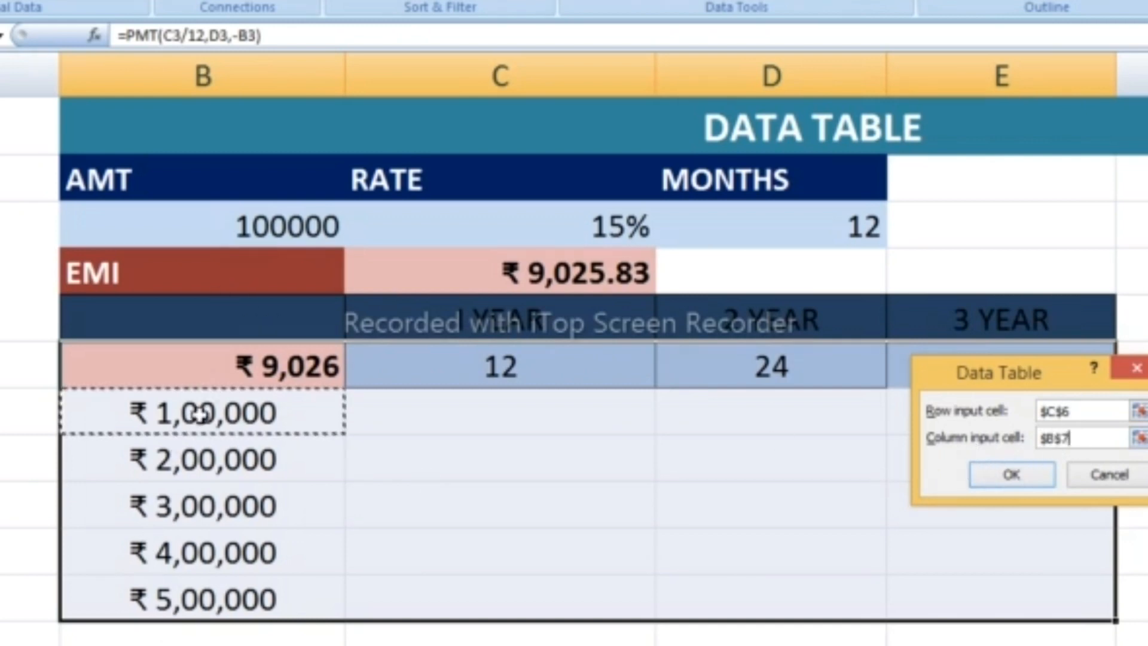
click(1021, 473)
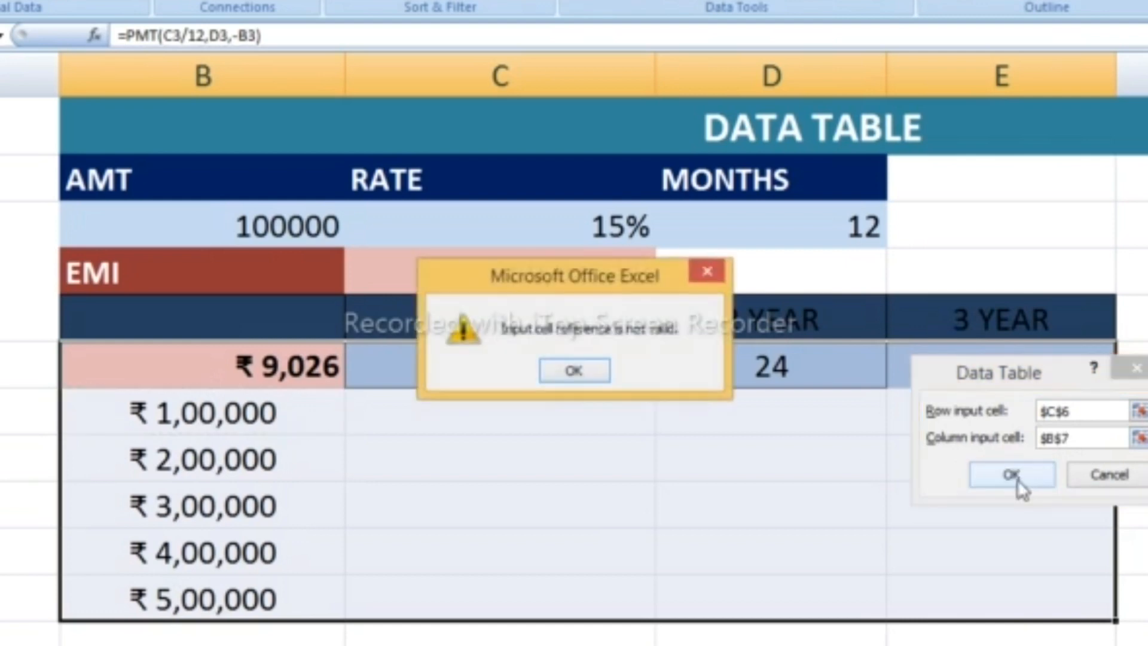
click(582, 378)
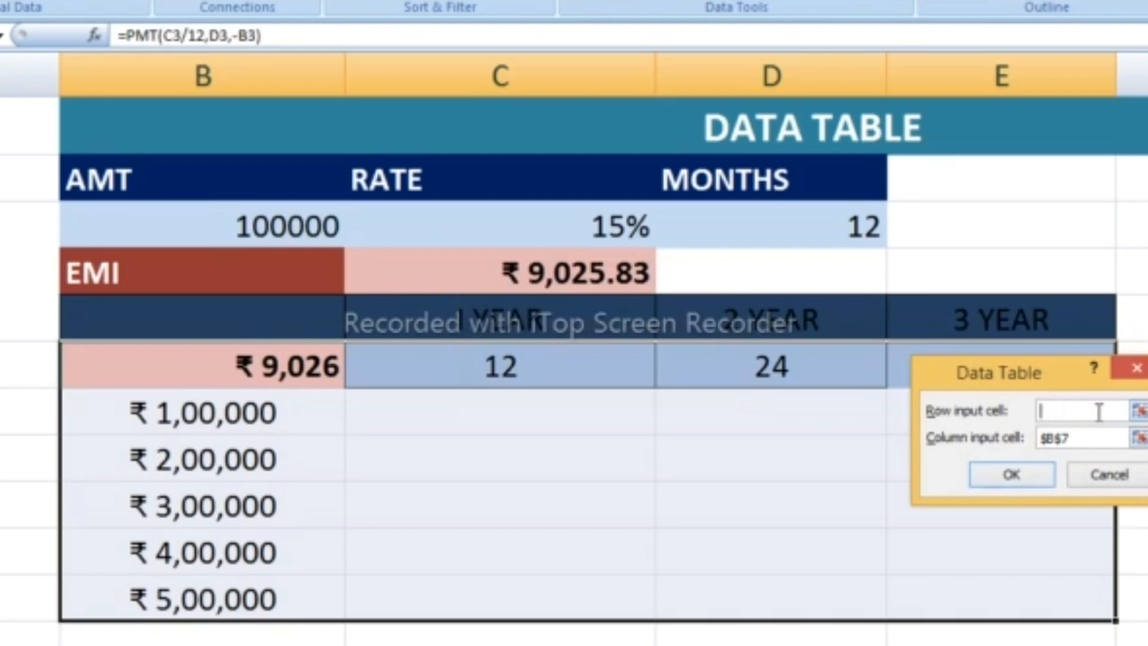
Fill the EMI table using months cell D3 as row input cell and amount cell B3 as column input cell
click(808, 224)
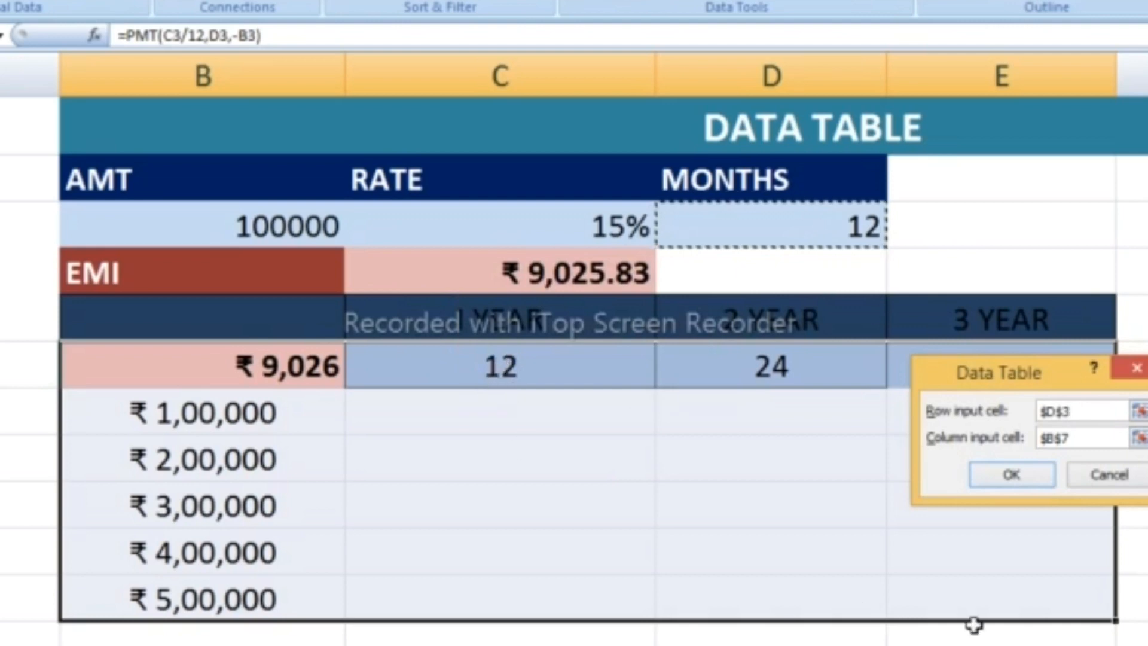
click(1085, 437)
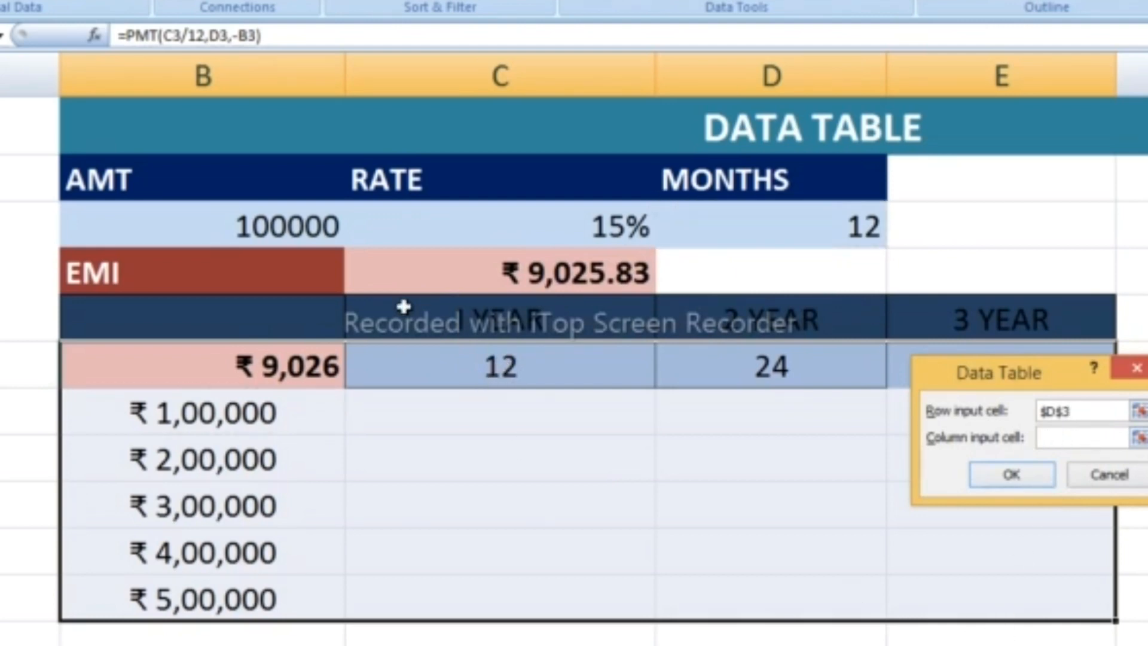
click(231, 227)
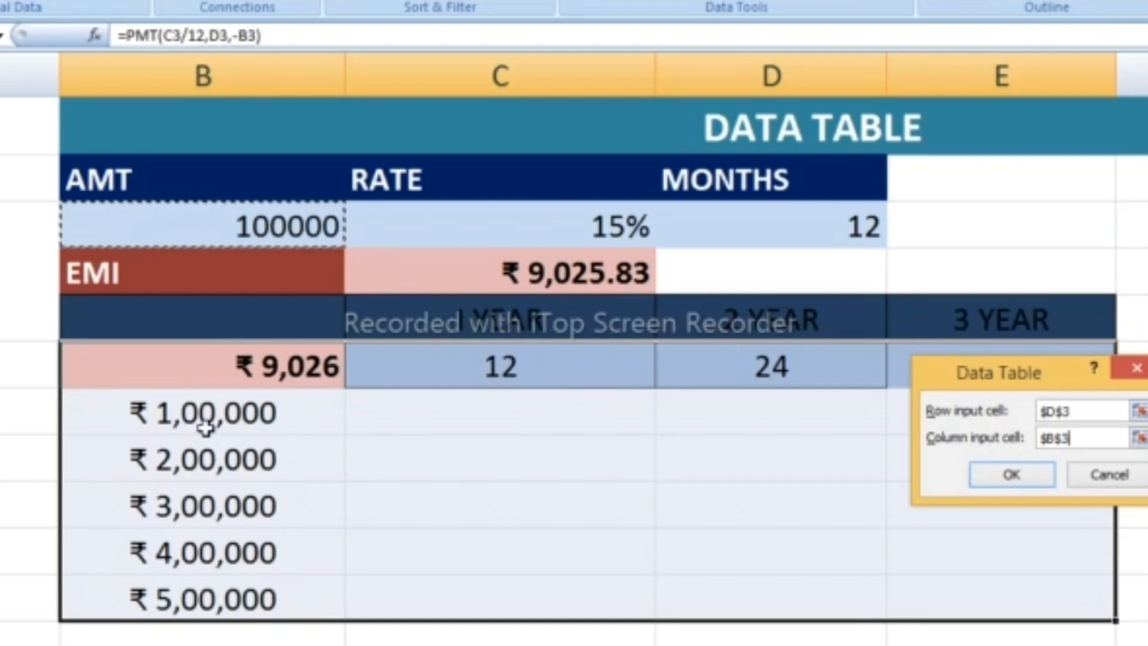
click(1014, 478)
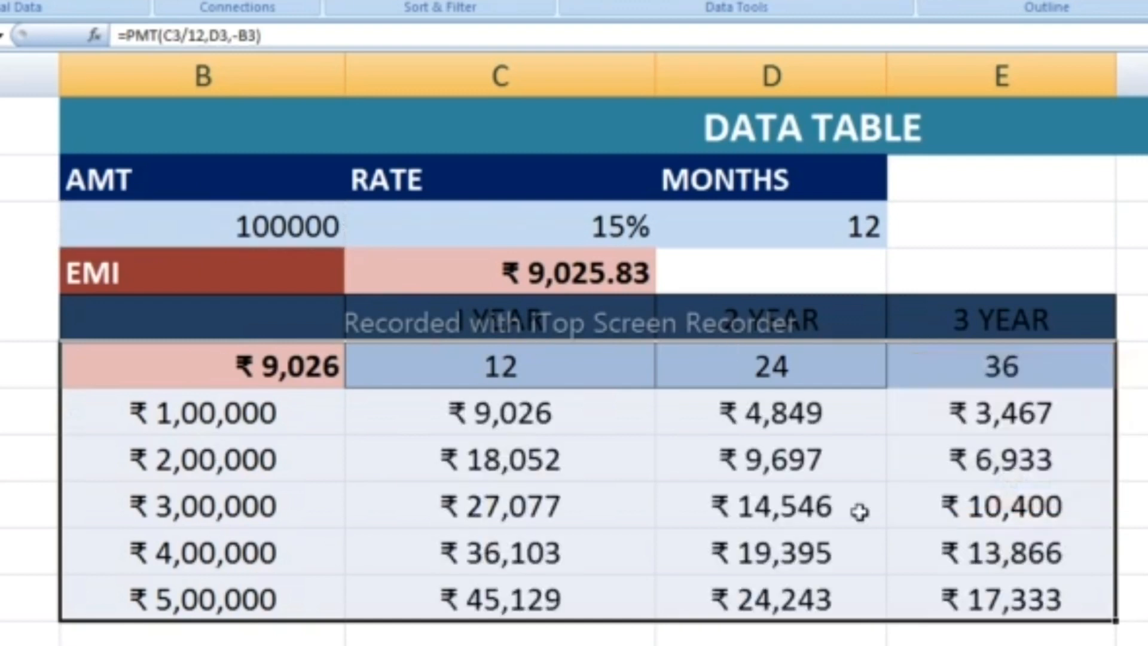